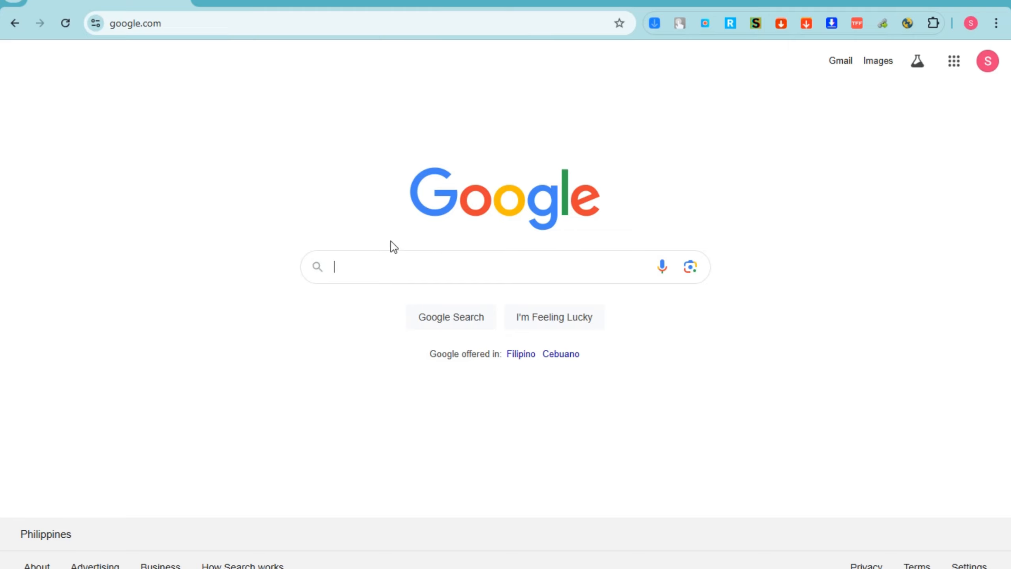
Search Google for 'electrum bitcoin wallet' via the suggestion and scroll through the results.
{"action": "left_click", "coordinate": [370, 267]}
{"action": "type", "text": "ele"}
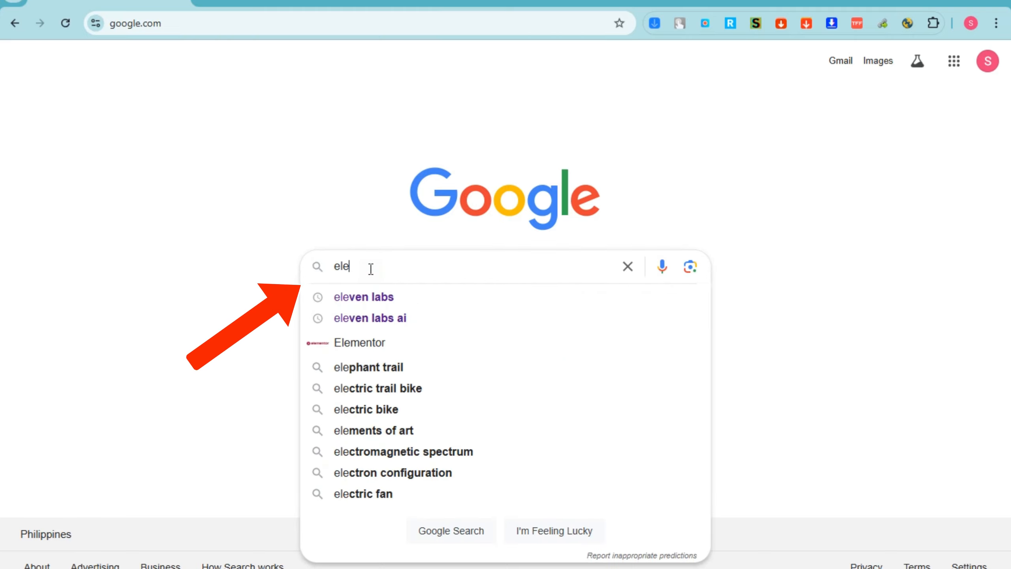
{"action": "type", "text": "ctrum bit"}
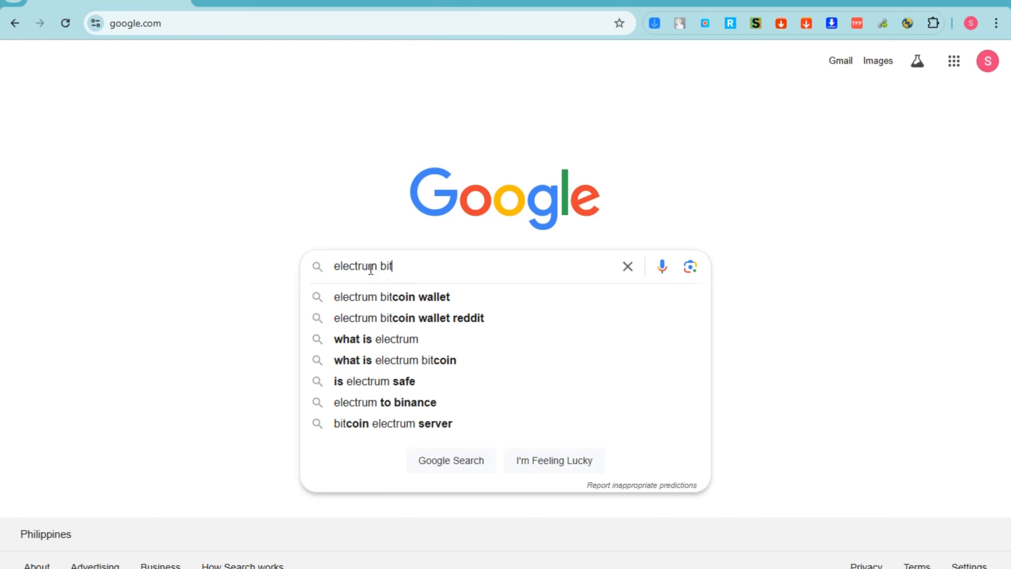
{"action": "left_click", "coordinate": [444, 305]}
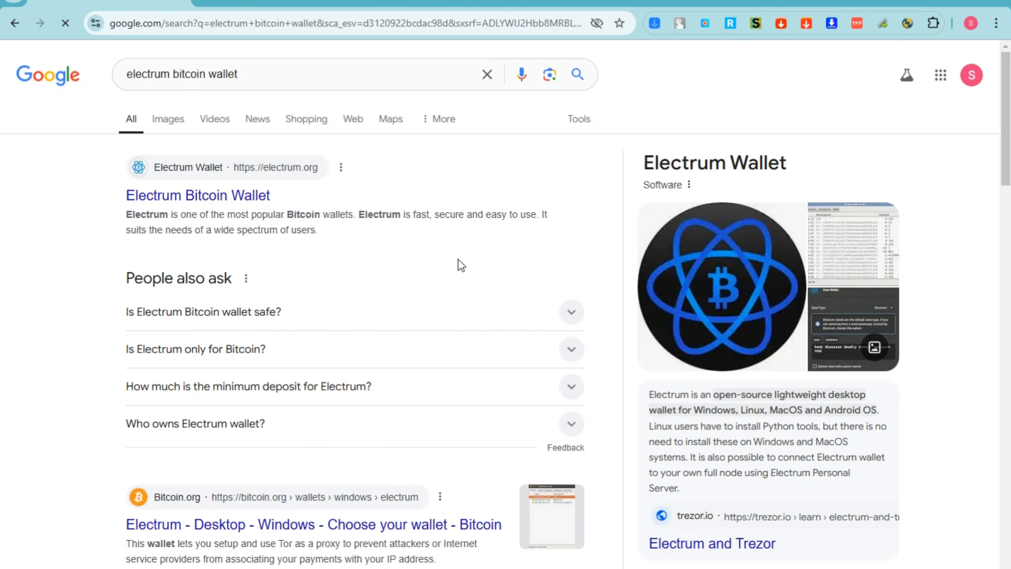
{"action": "scroll", "coordinate": [261, 533], "scroll_direction": "down", "scroll_amount": 15}
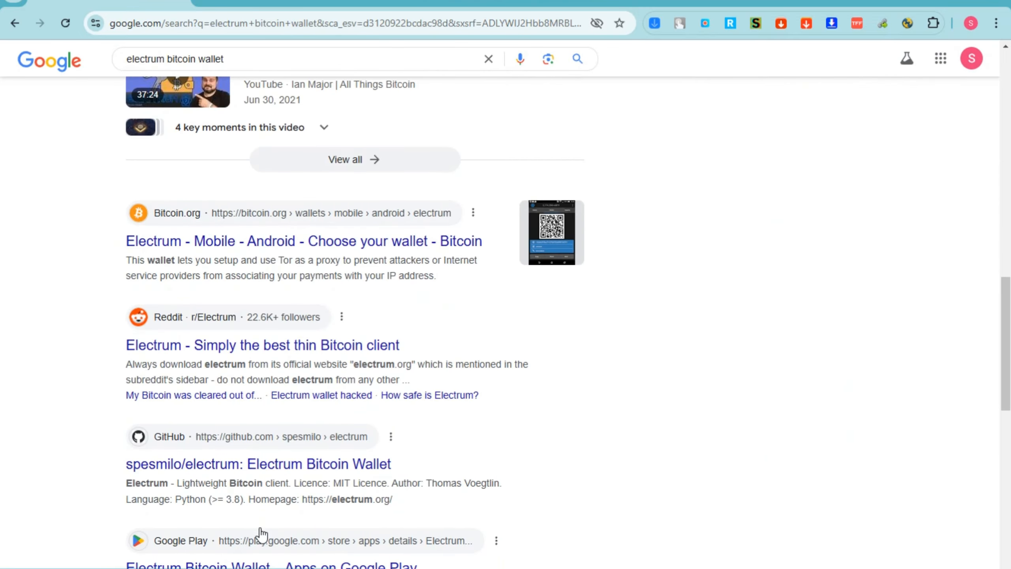
{"action": "scroll", "coordinate": [261, 536], "scroll_direction": "up", "scroll_amount": 15}
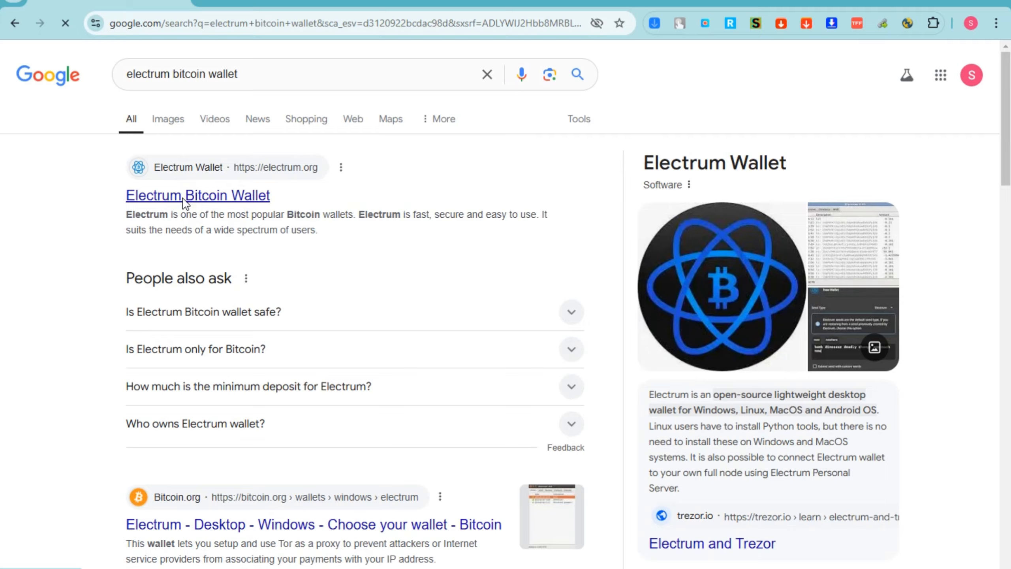
Open the official Electrum Bitcoin Wallet site from the results and scroll its homepage.
{"action": "left_click", "coordinate": [177, 195]}
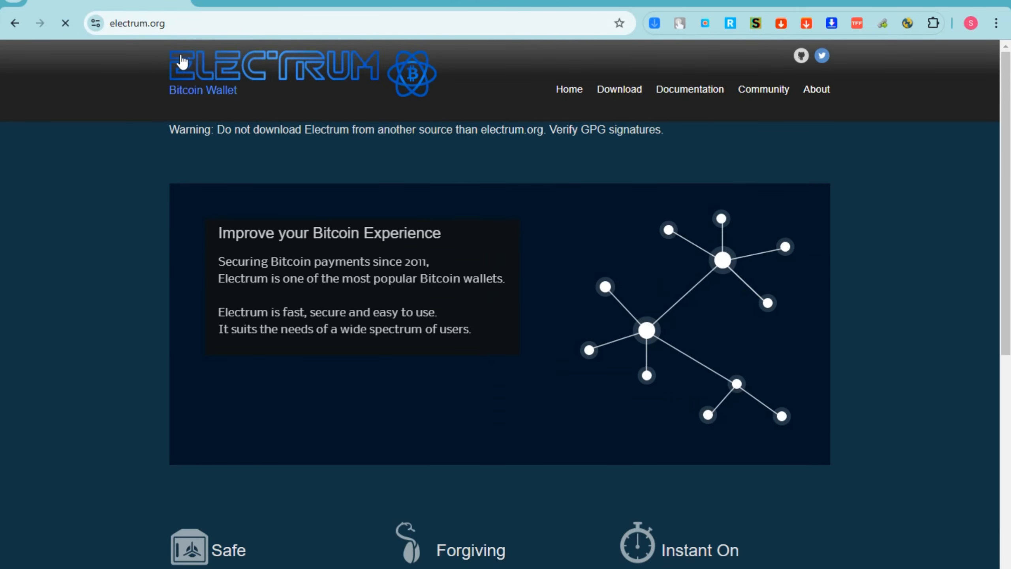
{"action": "scroll", "coordinate": [859, 474], "scroll_direction": "down", "scroll_amount": 10}
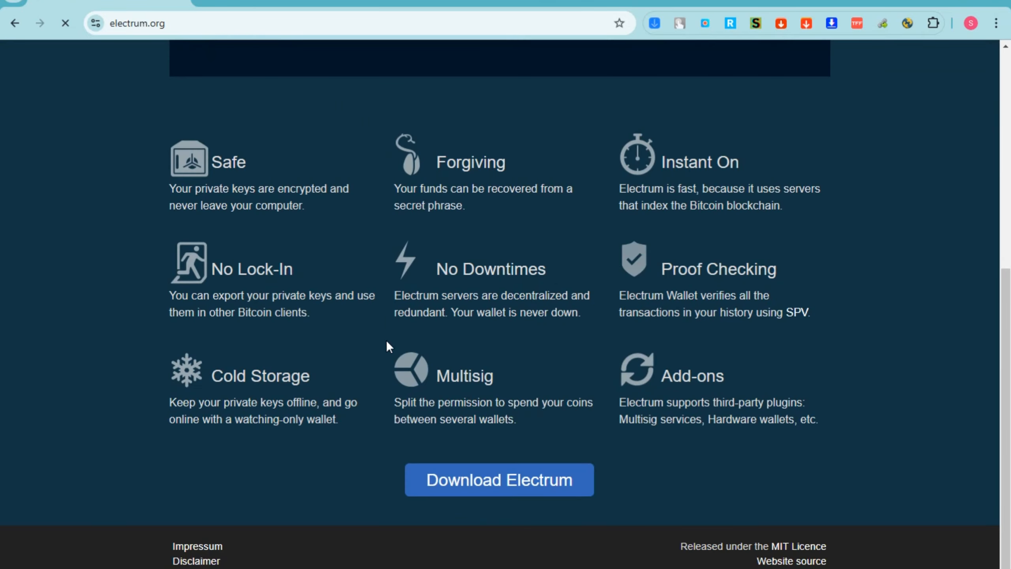
{"action": "scroll", "coordinate": [769, 299], "scroll_direction": "up", "scroll_amount": 10}
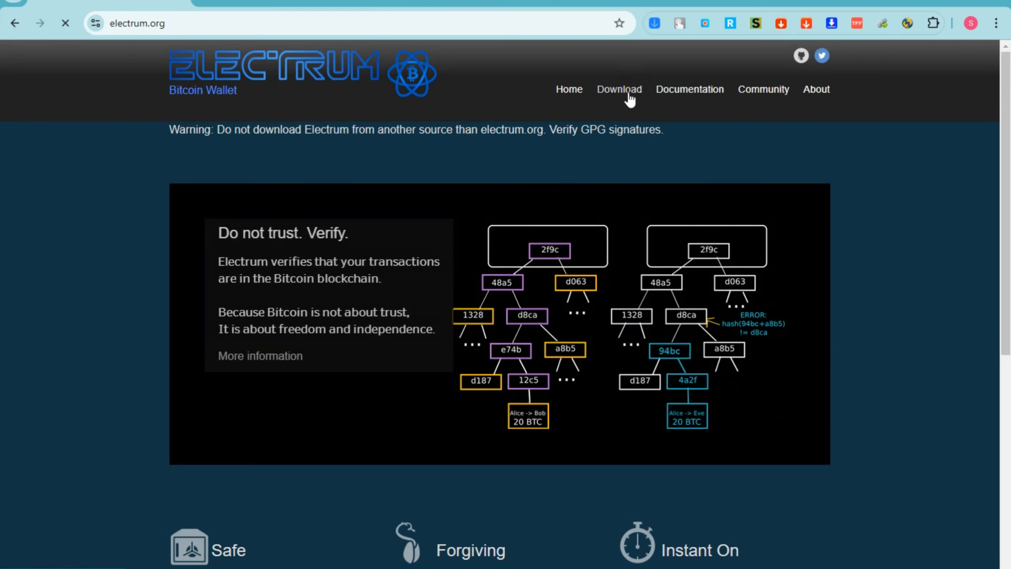
Go to the Download page and locate the Electrum 4.5.8 Windows (8.1 and higher) binaries row.
{"action": "left_click", "coordinate": [629, 96]}
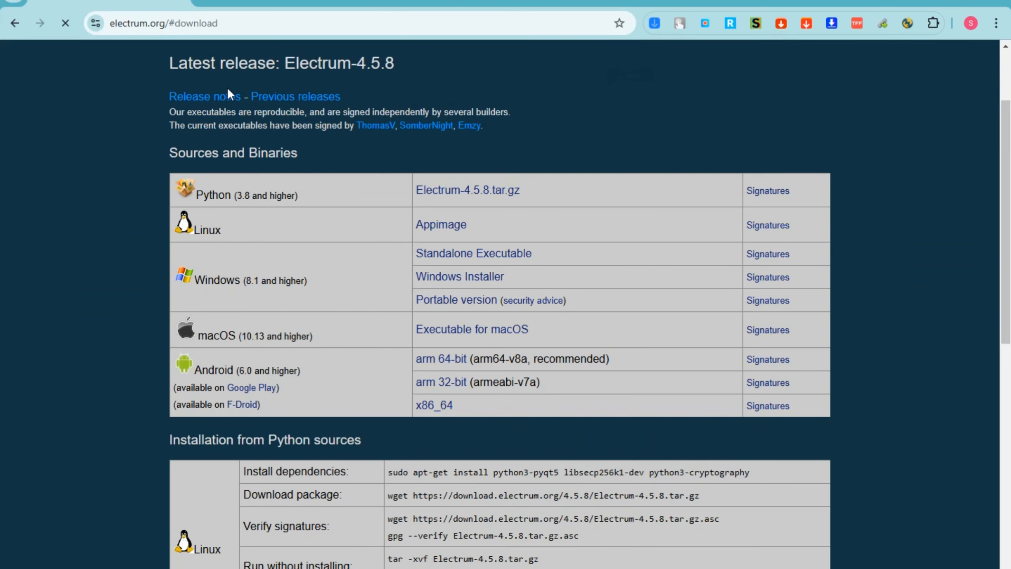
{"action": "left_click_drag", "start_coordinate": [166, 154], "coordinate": [324, 155]}
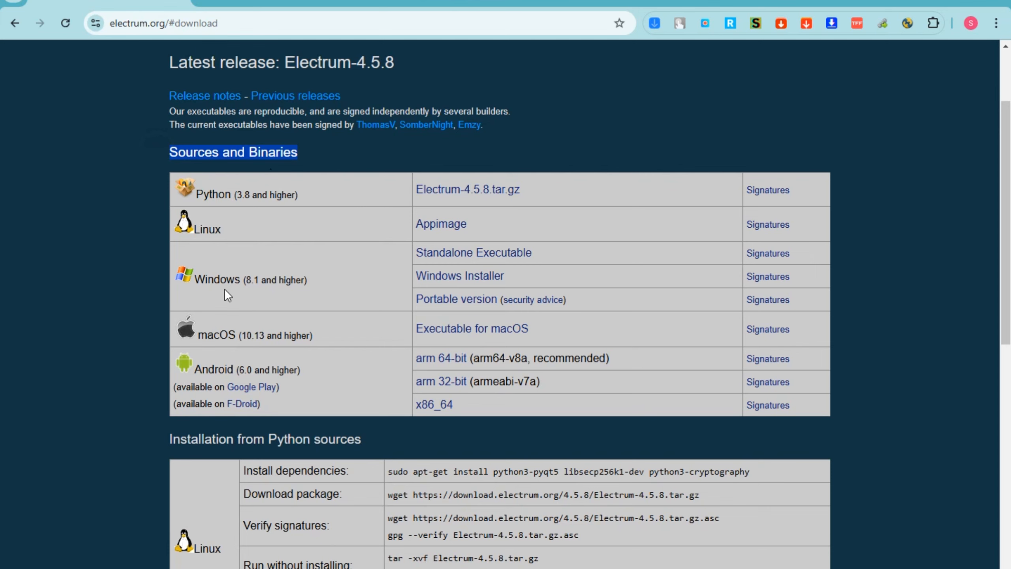
{"action": "scroll", "coordinate": [236, 378], "scroll_direction": "down", "scroll_amount": 4}
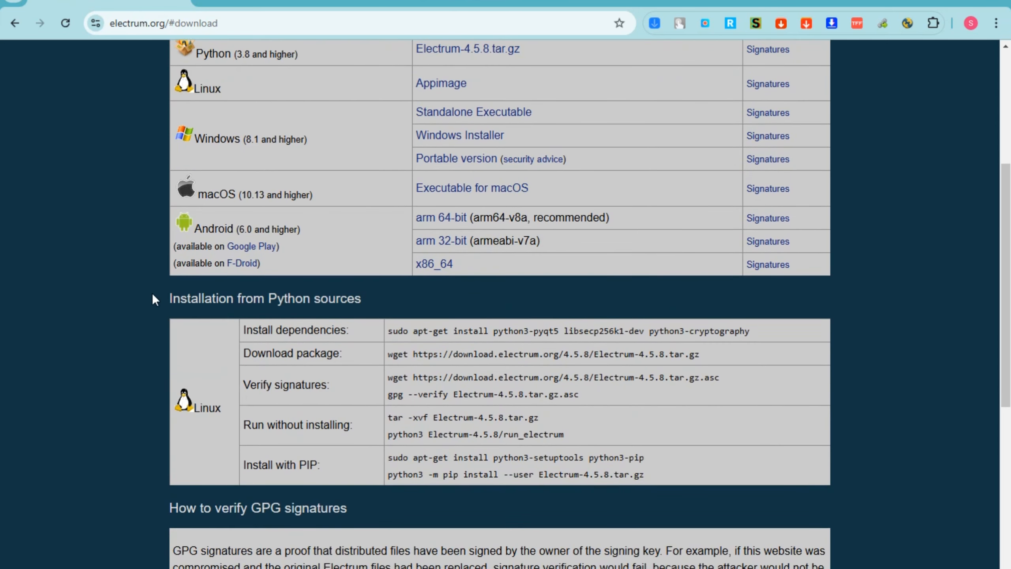
{"action": "left_click_drag", "start_coordinate": [155, 297], "coordinate": [414, 302]}
{"action": "scroll", "coordinate": [330, 343], "scroll_direction": "down", "scroll_amount": 2}
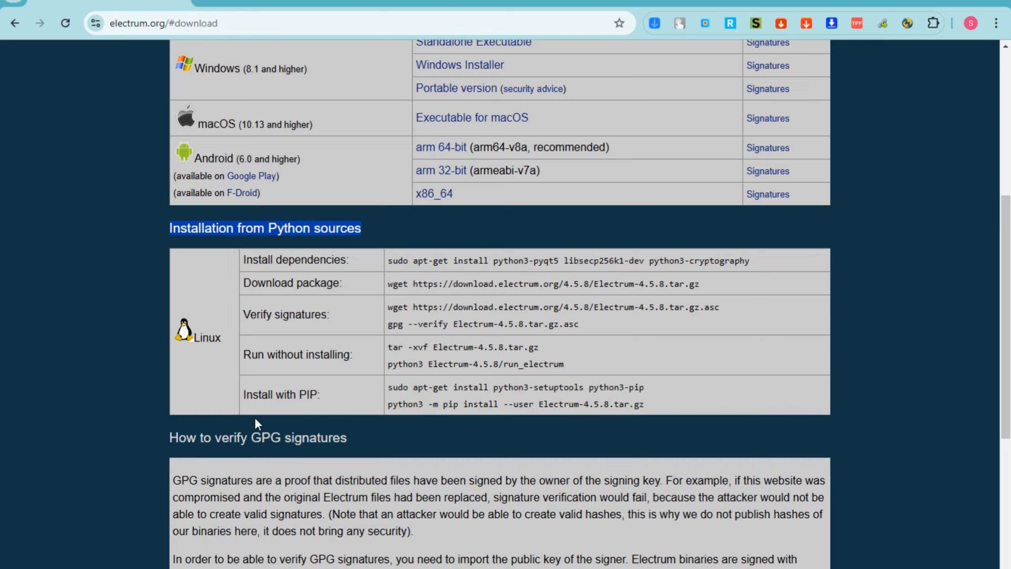
{"action": "scroll", "coordinate": [255, 418], "scroll_direction": "down", "scroll_amount": 3}
{"action": "scroll", "coordinate": [422, 423], "scroll_direction": "down", "scroll_amount": 3}
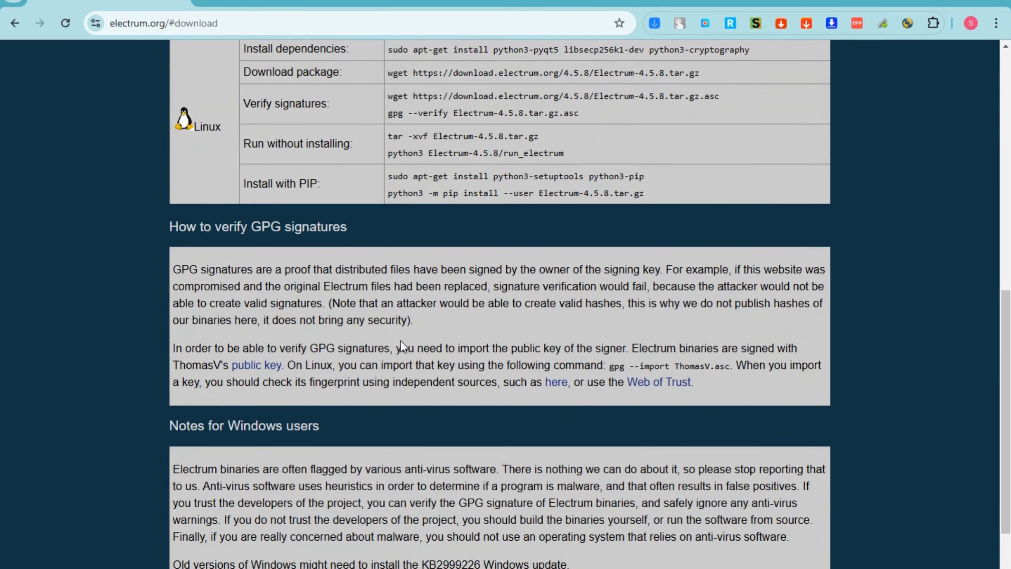
{"action": "scroll", "coordinate": [400, 340], "scroll_direction": "down", "scroll_amount": 2}
{"action": "scroll", "coordinate": [542, 454], "scroll_direction": "up", "scroll_amount": 8}
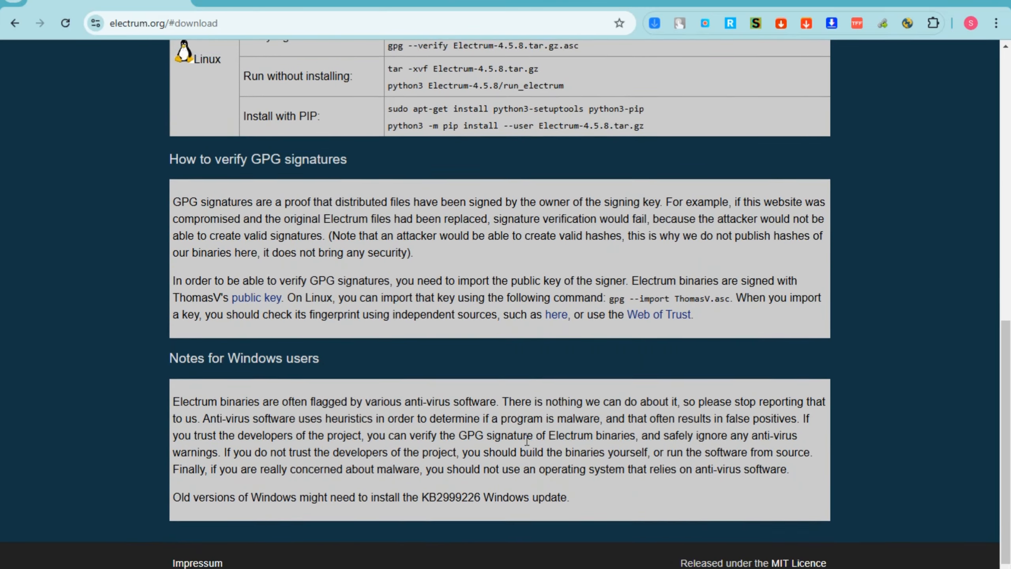
{"action": "scroll", "coordinate": [440, 332], "scroll_direction": "up", "scroll_amount": 2}
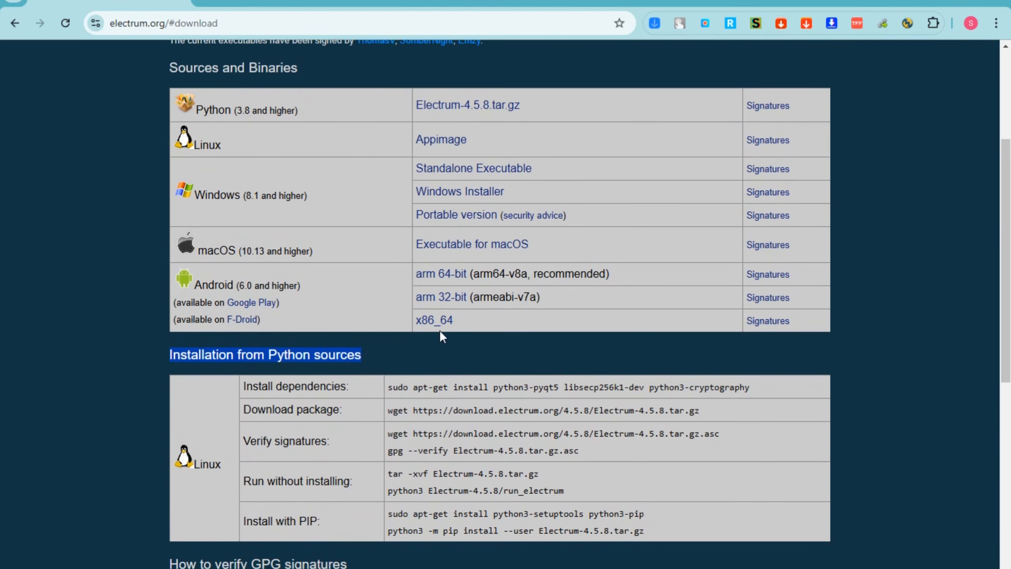
{"action": "left_click", "coordinate": [254, 196]}
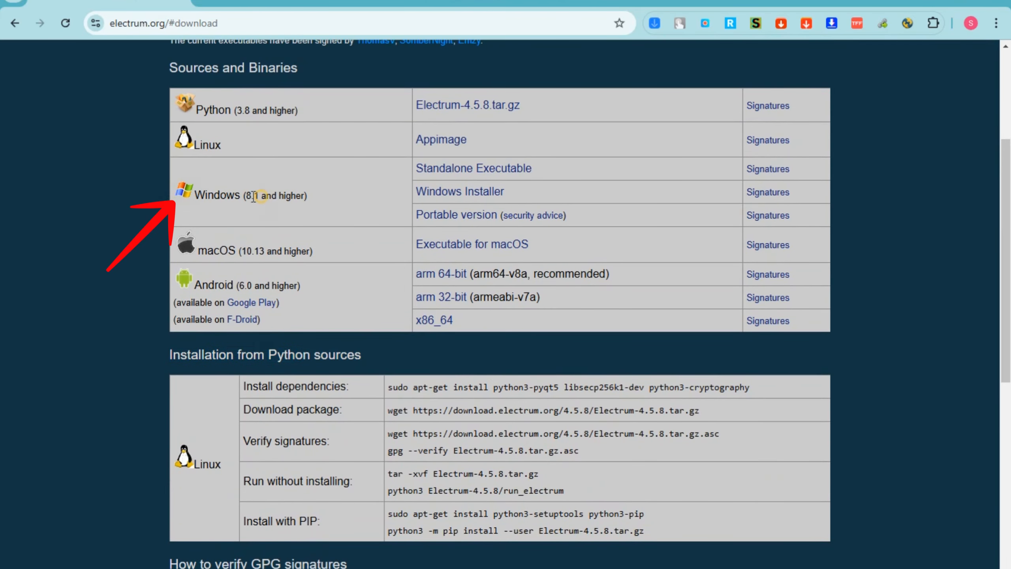
{"action": "left_click_drag", "start_coordinate": [198, 196], "coordinate": [322, 192]}
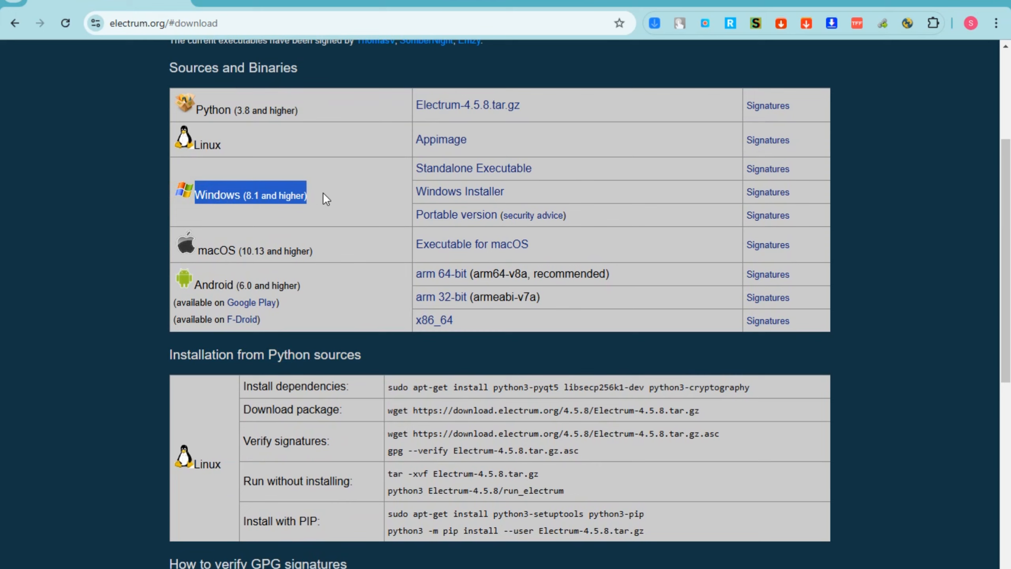
{"action": "left_click", "coordinate": [207, 198]}
{"action": "left_click_drag", "start_coordinate": [198, 197], "coordinate": [247, 191]}
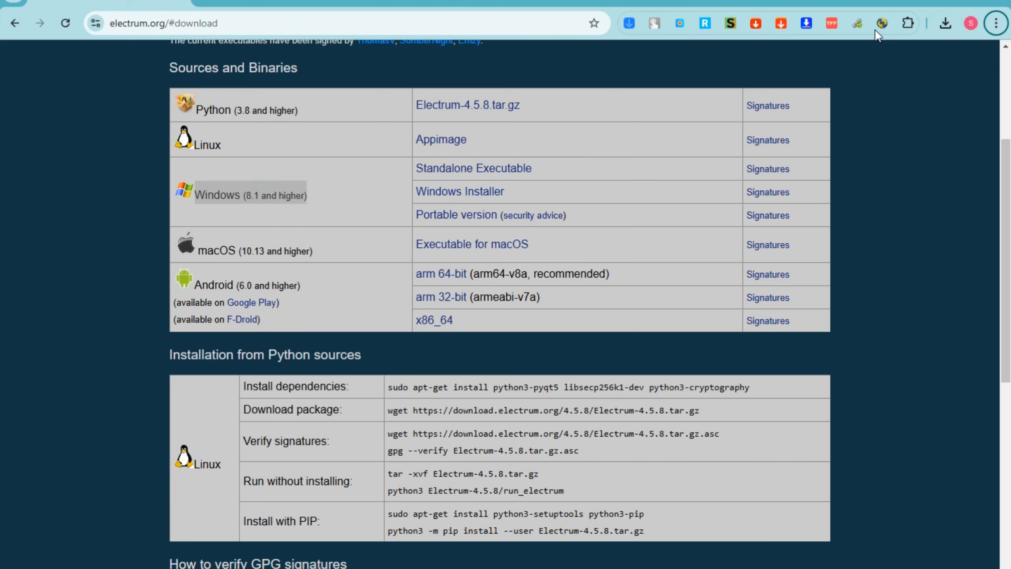
Run electrum-4.5.8-setup.exe as administrator from its folder in Chrome's downloads.
{"action": "left_click", "coordinate": [948, 25]}
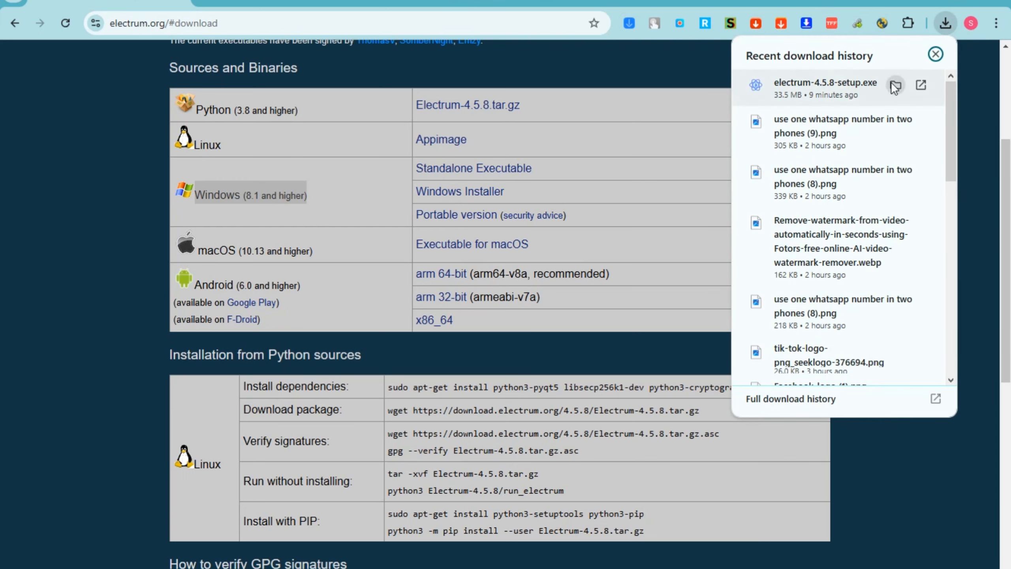
{"action": "left_click", "coordinate": [894, 83]}
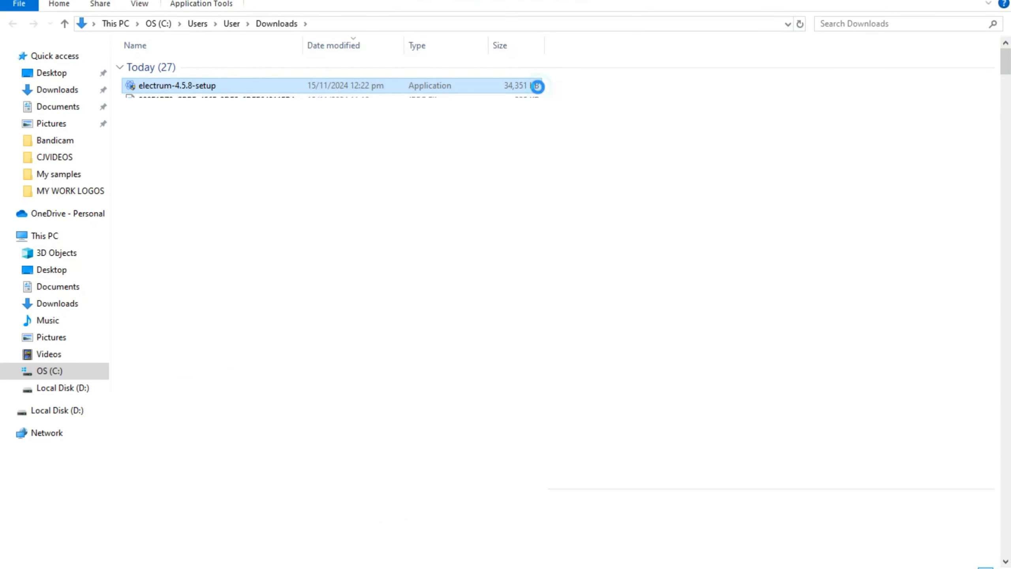
{"action": "right_click", "coordinate": [539, 90]}
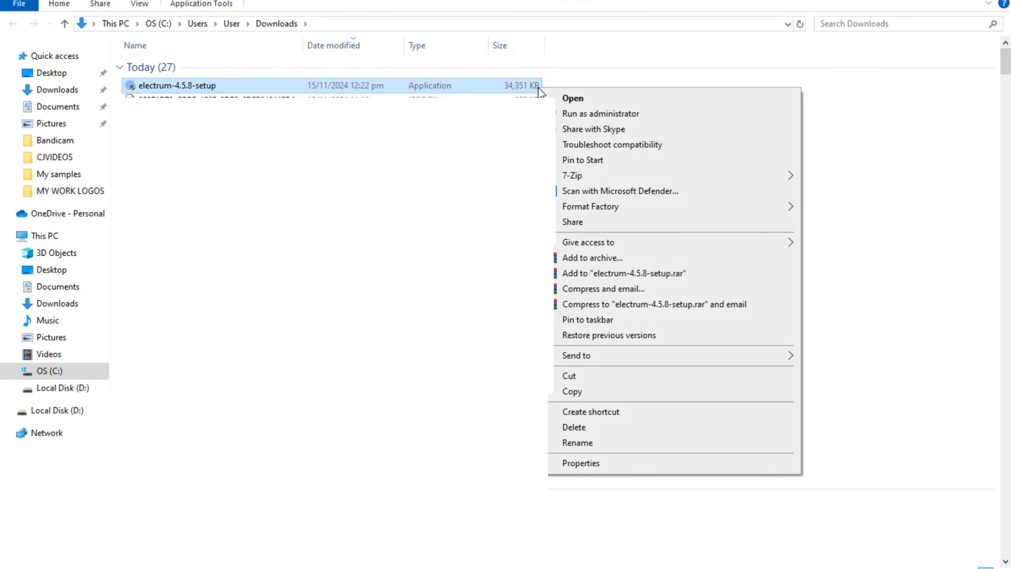
{"action": "left_click", "coordinate": [609, 113]}
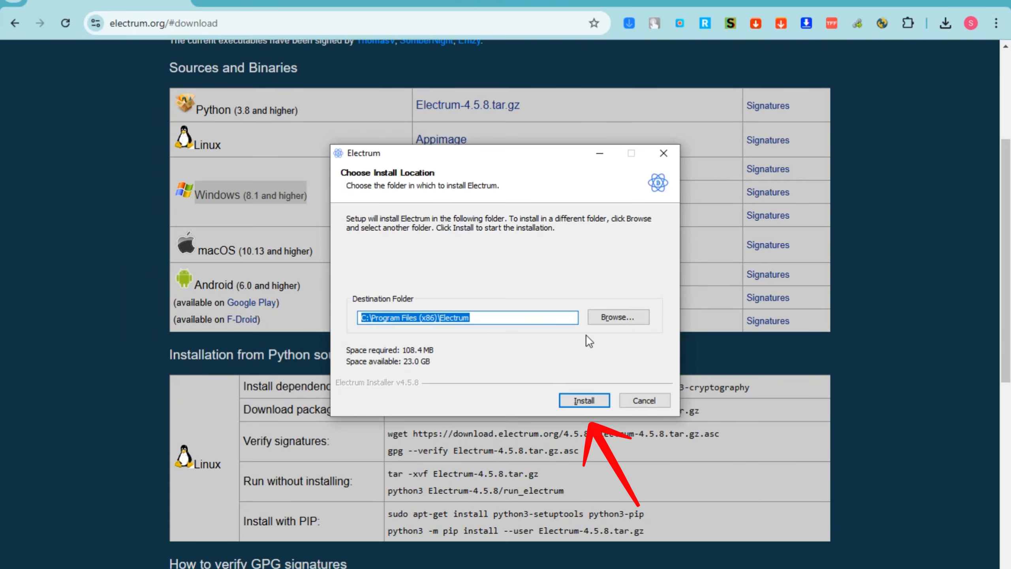
Change the install folder to Desktop, install Electrum, and close the finished installer.
{"action": "left_click", "coordinate": [610, 318]}
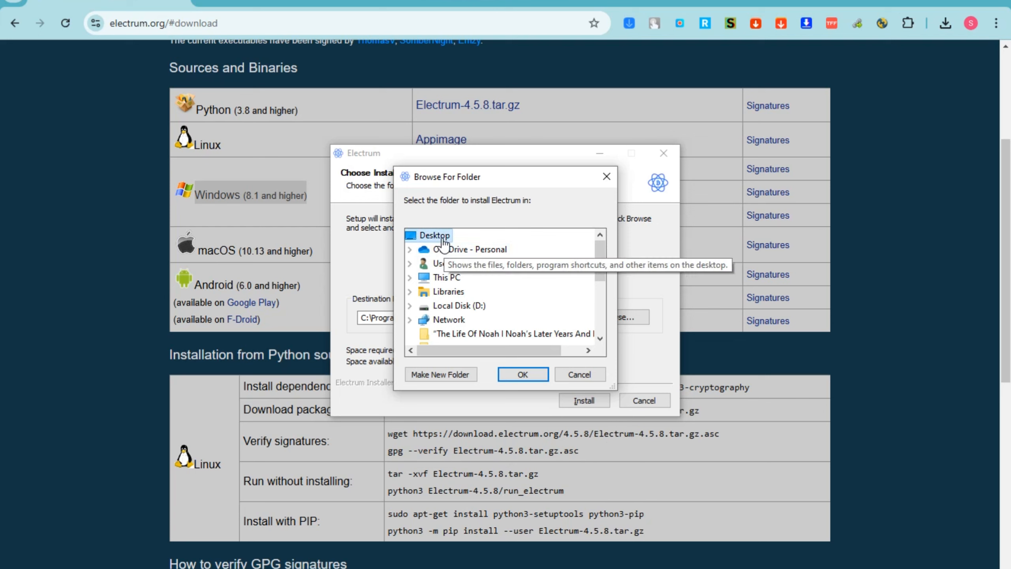
{"action": "left_click", "coordinate": [435, 235]}
{"action": "left_click", "coordinate": [519, 375]}
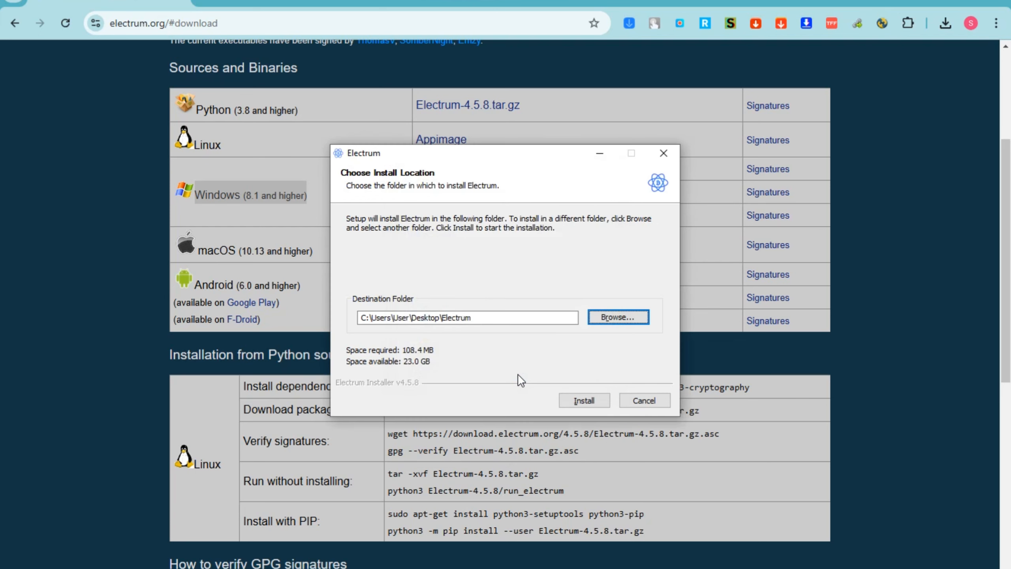
{"action": "left_click", "coordinate": [585, 402]}
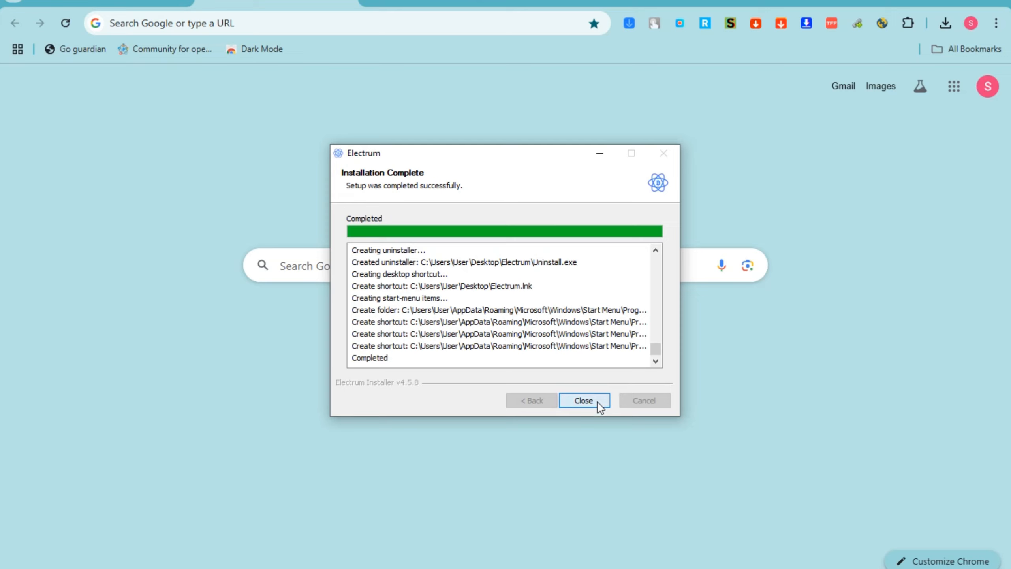
{"action": "left_click", "coordinate": [584, 400]}
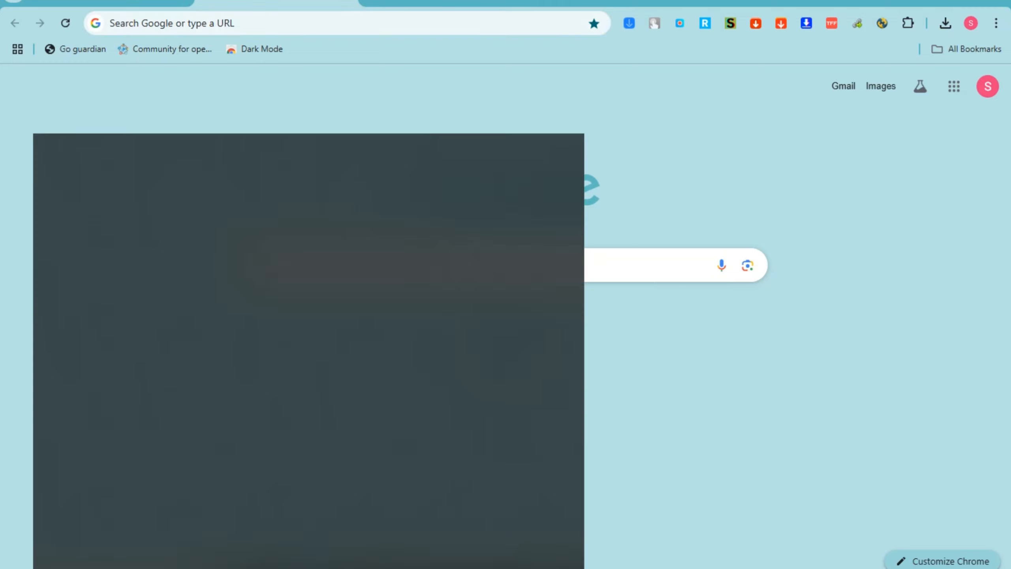
Launch Electrum as administrator, view the Advanced network settings, and continue past them.
{"action": "type", "text": "elec"}
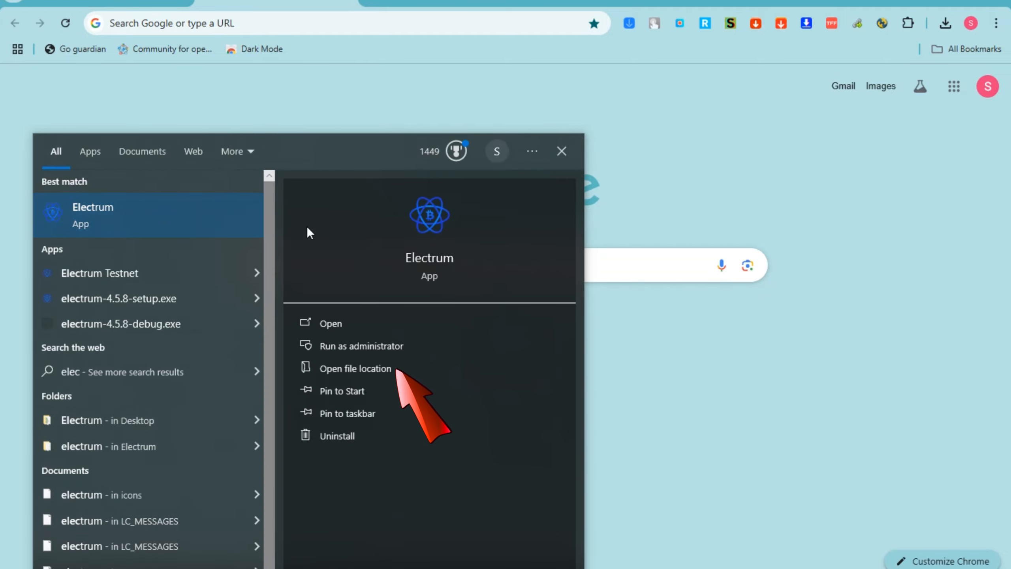
{"action": "left_click", "coordinate": [350, 346]}
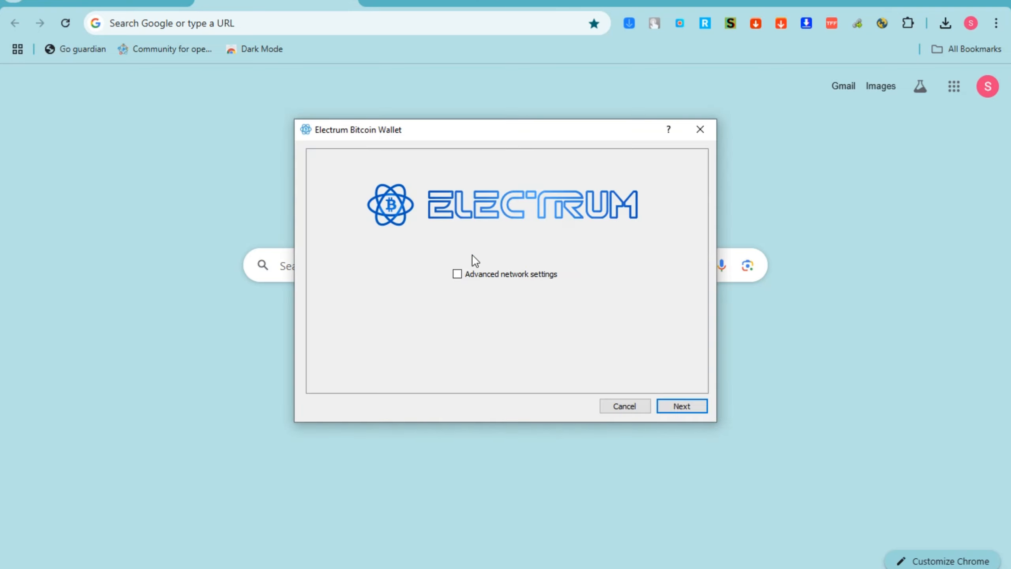
{"action": "left_click", "coordinate": [457, 274]}
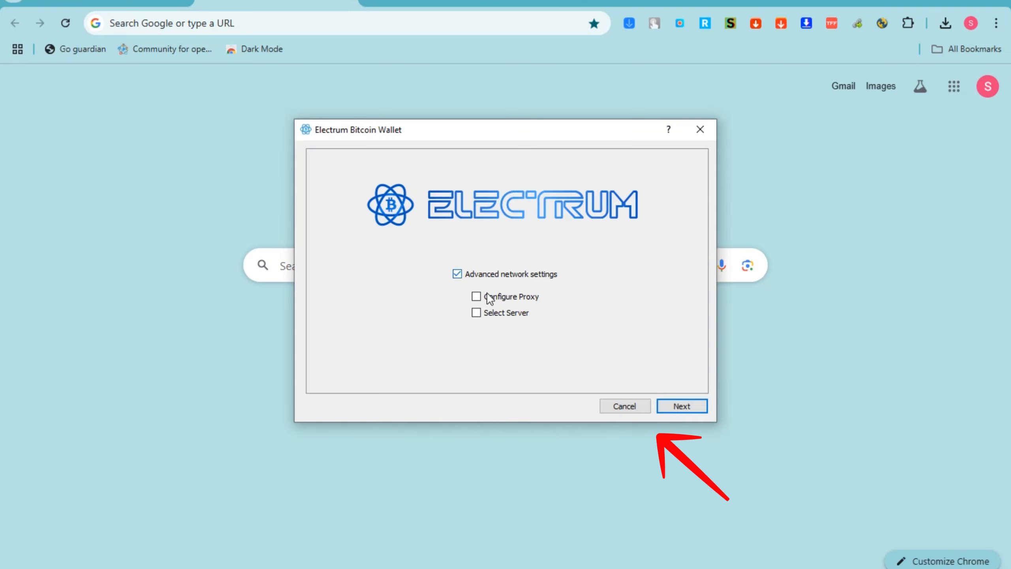
{"action": "left_click", "coordinate": [677, 406]}
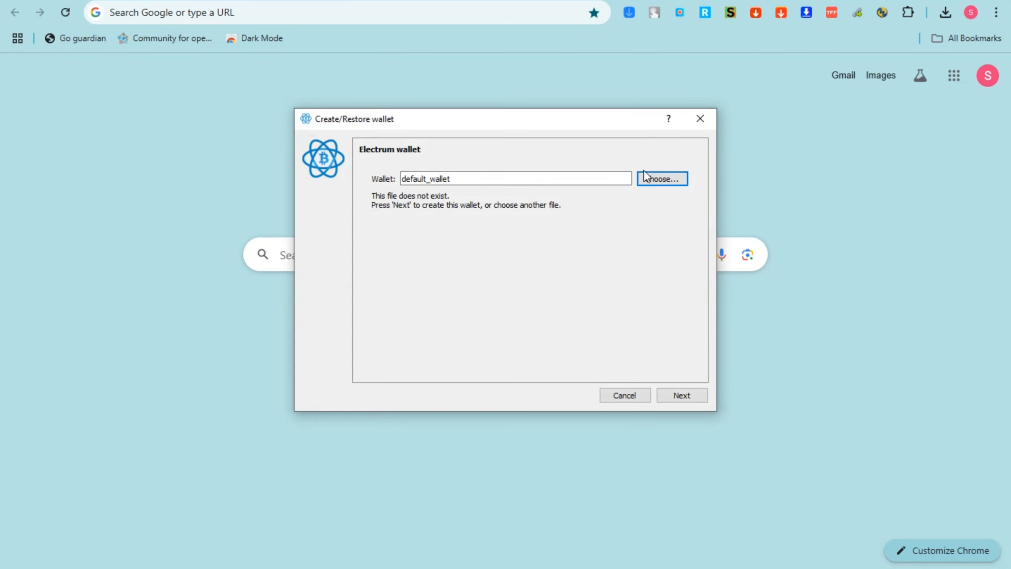
Accept default_wallet, preview the 2FA, multi-signature and import types, then continue with Standard wallet.
{"action": "left_click", "coordinate": [682, 401]}
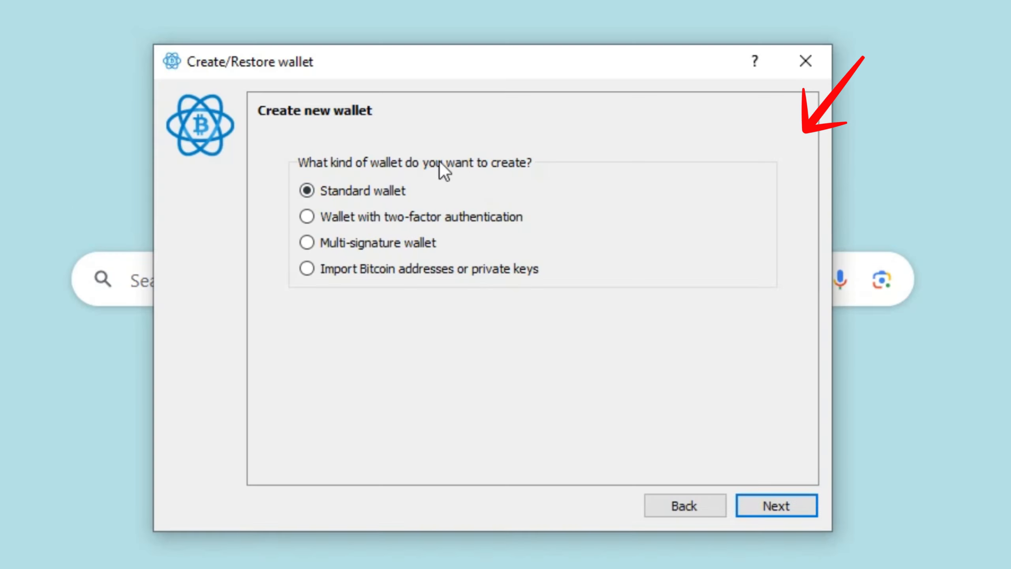
{"action": "left_click", "coordinate": [315, 222]}
{"action": "left_click", "coordinate": [309, 244]}
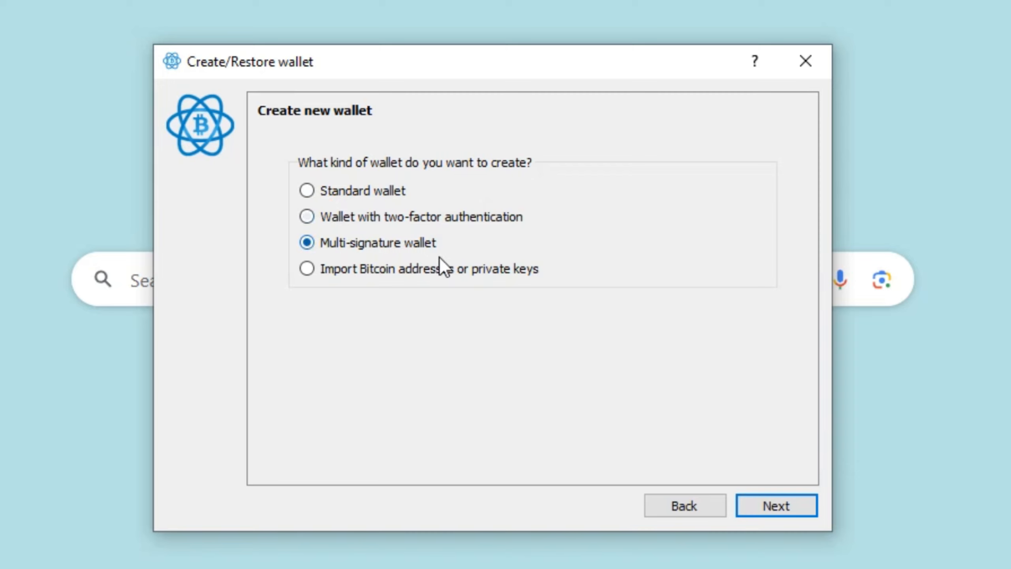
{"action": "left_click", "coordinate": [309, 272]}
{"action": "left_click", "coordinate": [310, 194]}
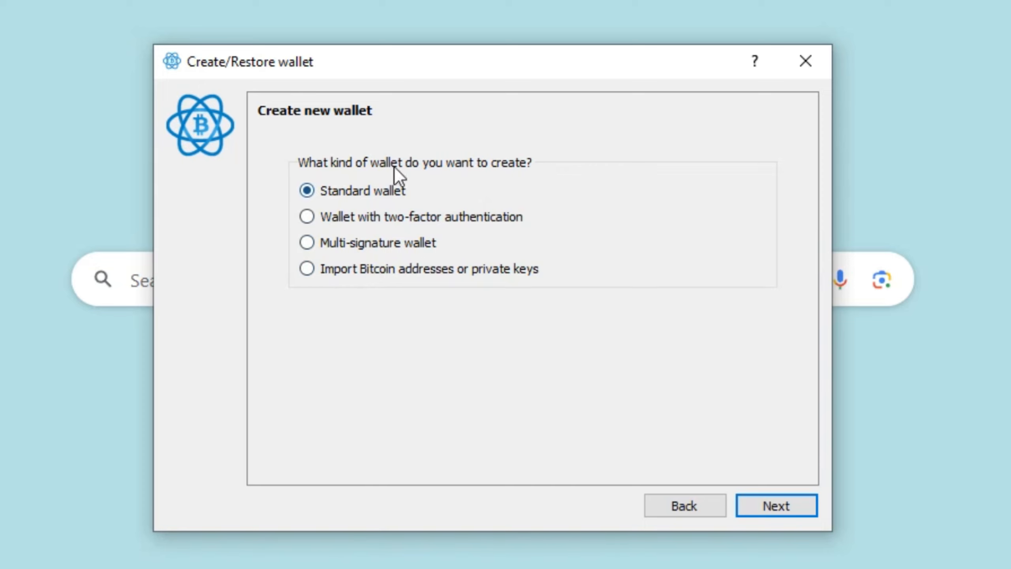
{"action": "left_click", "coordinate": [772, 510]}
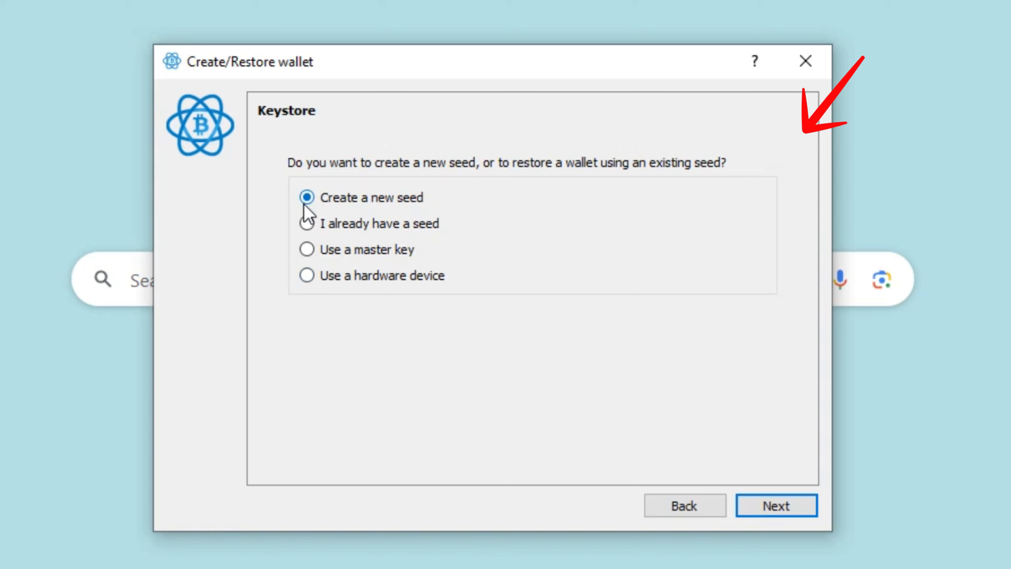
Create a new seed with 'Extend this seed with custom words' enabled in its options.
{"action": "left_click", "coordinate": [764, 504]}
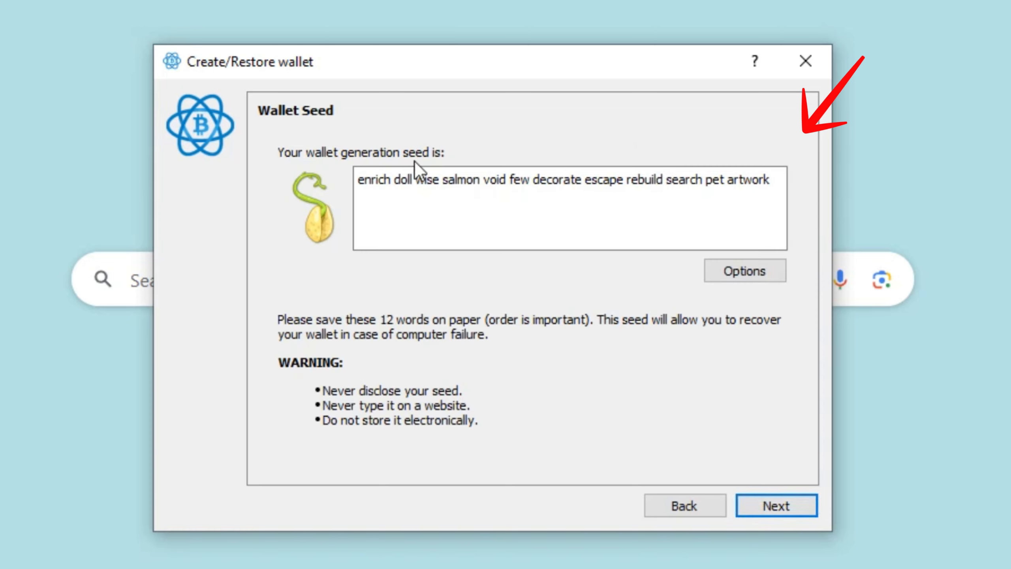
{"action": "left_click", "coordinate": [767, 269]}
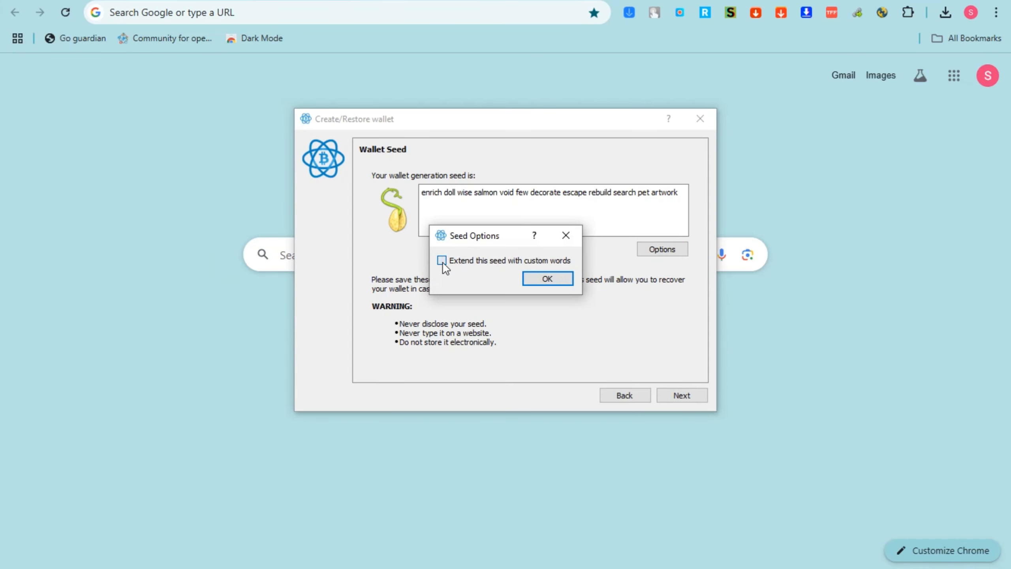
{"action": "left_click", "coordinate": [443, 261]}
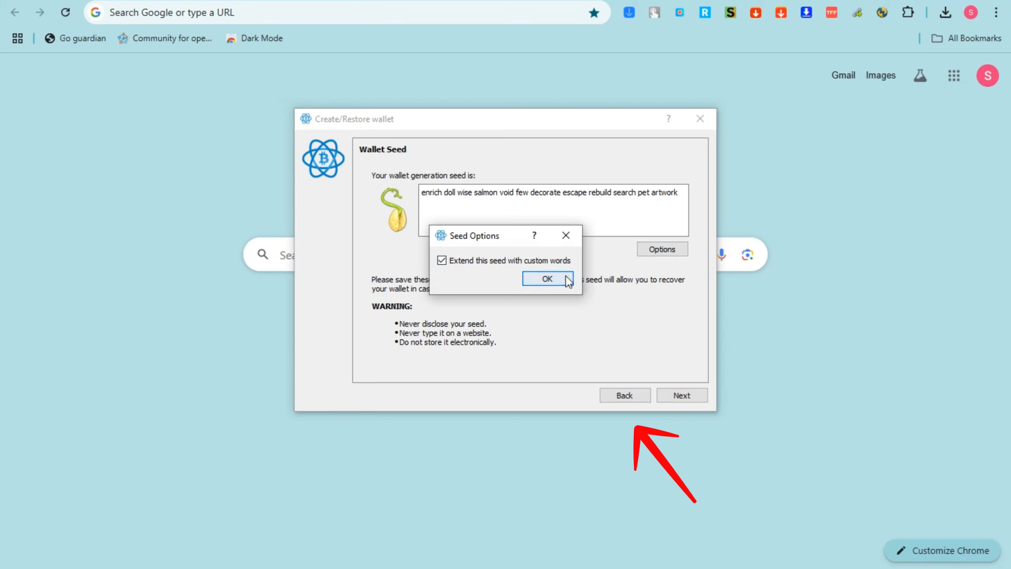
{"action": "left_click", "coordinate": [548, 279]}
Copy the generated 12-word seed phrase to the clipboard.
{"action": "left_click", "coordinate": [541, 207]}
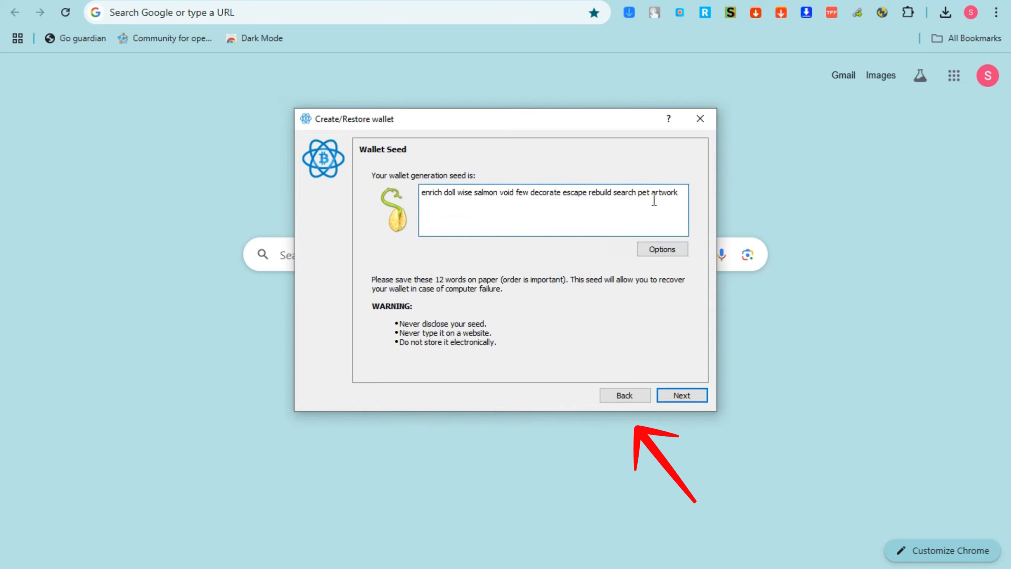
{"action": "triple_click", "coordinate": [447, 196]}
{"action": "right_click", "coordinate": [446, 196]}
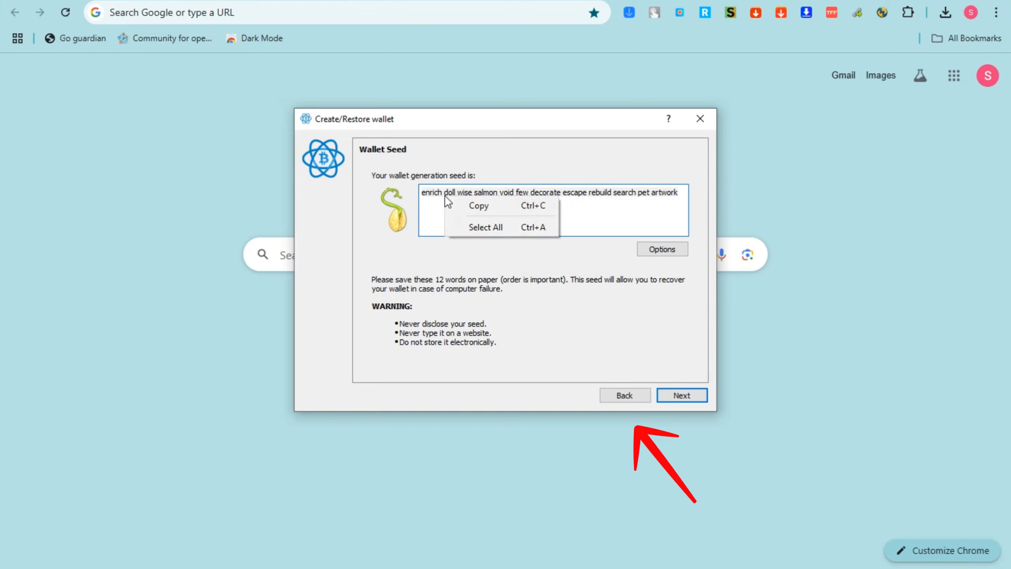
{"action": "left_click", "coordinate": [462, 204]}
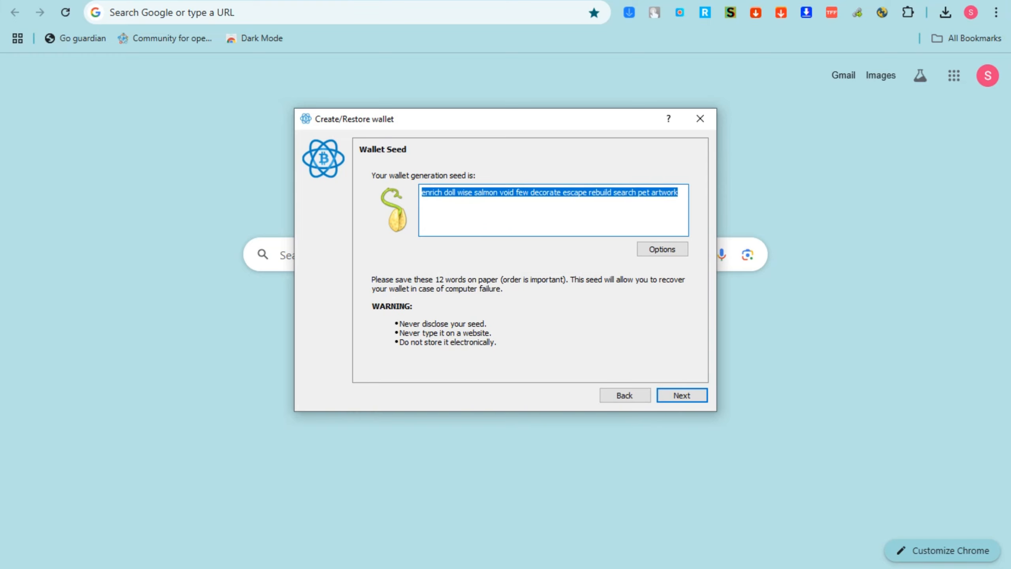
{"action": "key", "text": "super"}
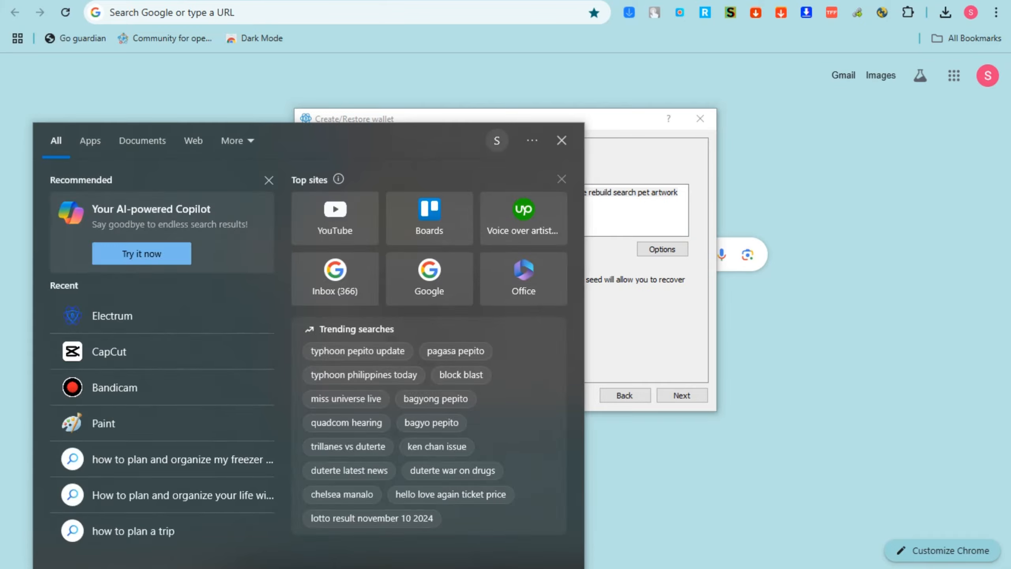
Paste the copied seed into a new Notepad note and move it below the wallet dialog.
{"action": "type", "text": "note"}
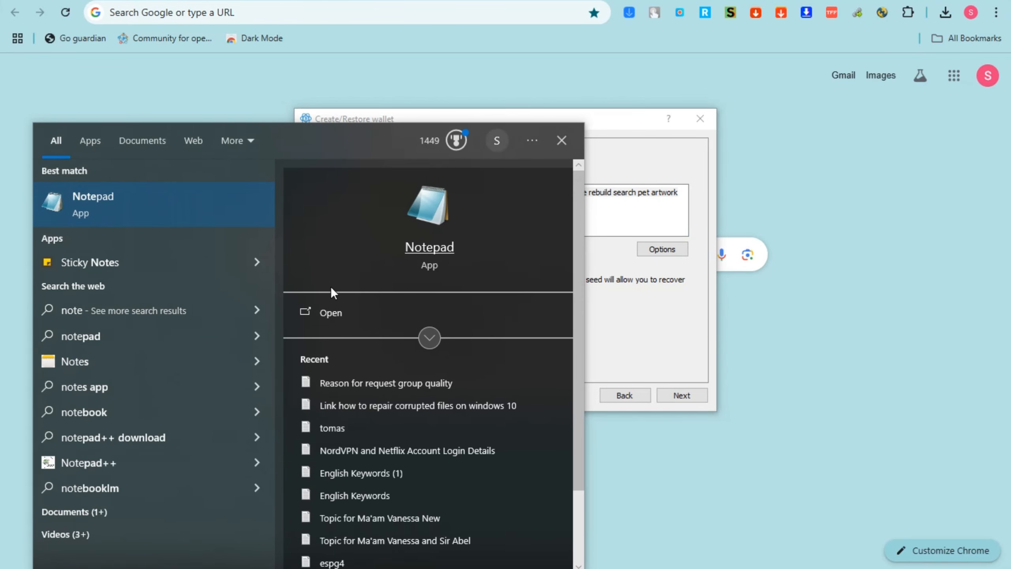
{"action": "left_click", "coordinate": [335, 312]}
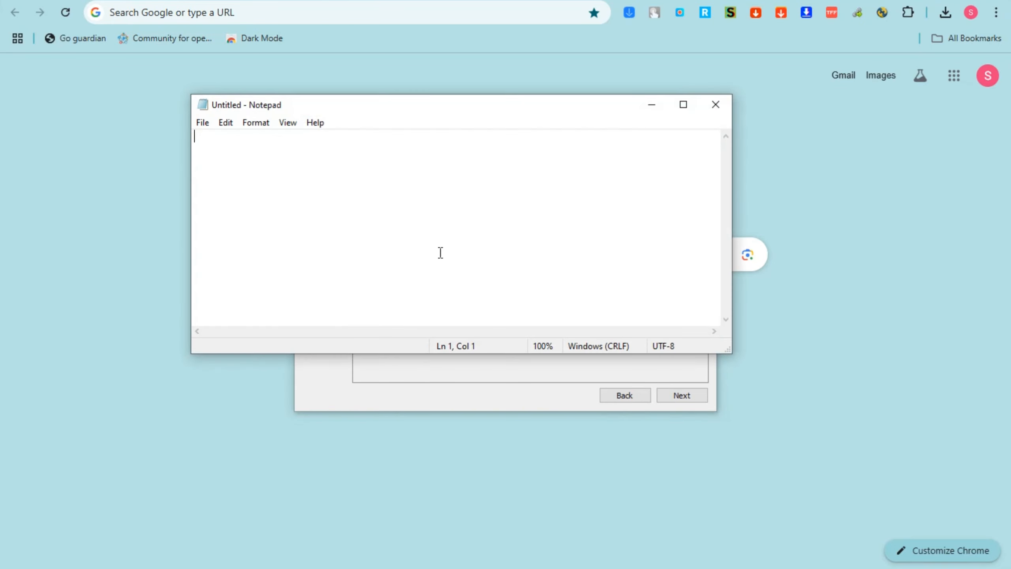
{"action": "key", "text": "ctrl+v"}
{"action": "left_click_drag", "start_coordinate": [467, 114], "coordinate": [542, 416]}
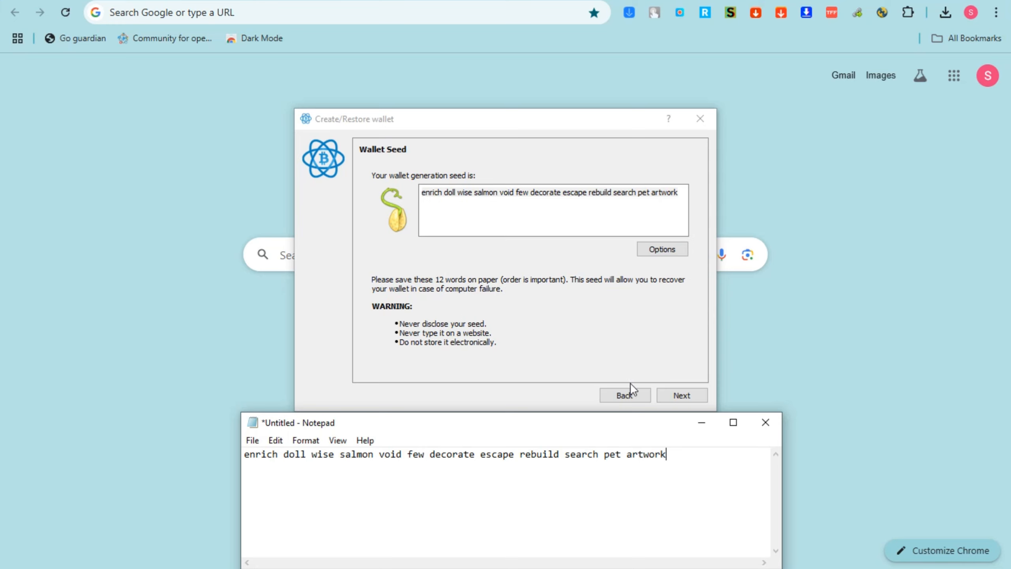
Copy the seed line from Notepad, paste it into the Seed Extension field, and continue.
{"action": "left_click", "coordinate": [679, 395]}
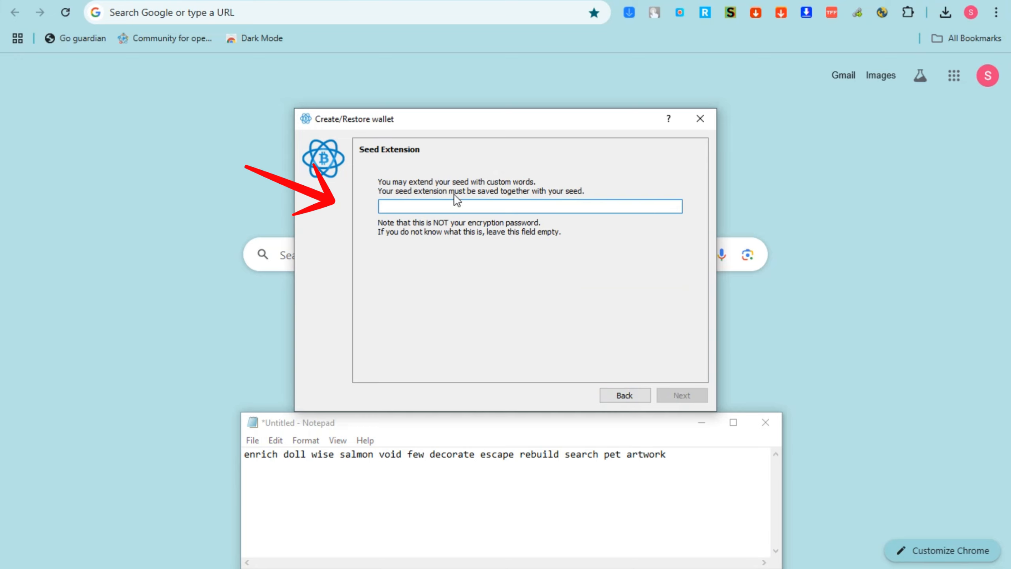
{"action": "left_click_drag", "start_coordinate": [672, 456], "coordinate": [235, 454]}
{"action": "right_click", "coordinate": [287, 455]}
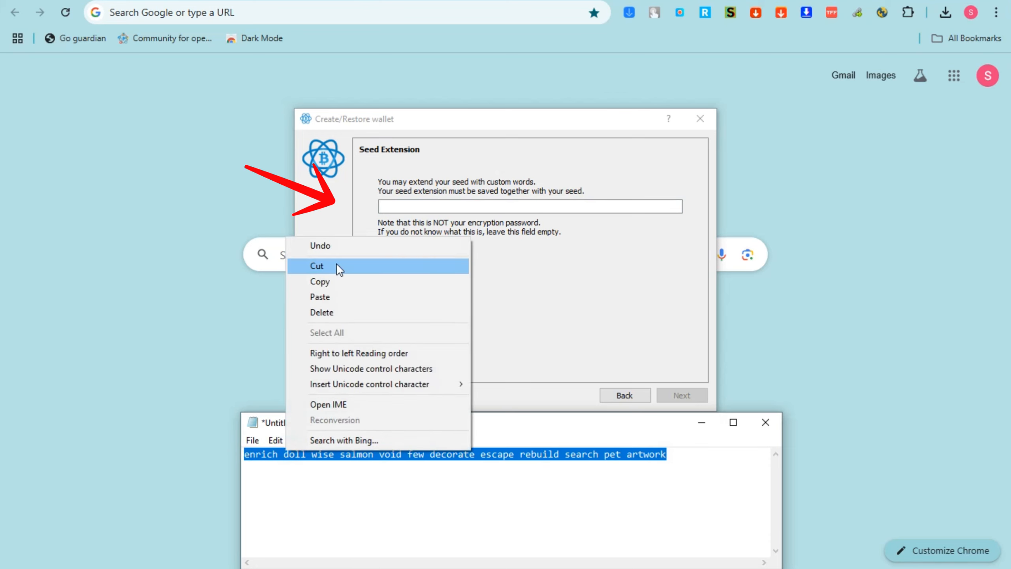
{"action": "left_click", "coordinate": [342, 288]}
{"action": "left_click", "coordinate": [415, 205]}
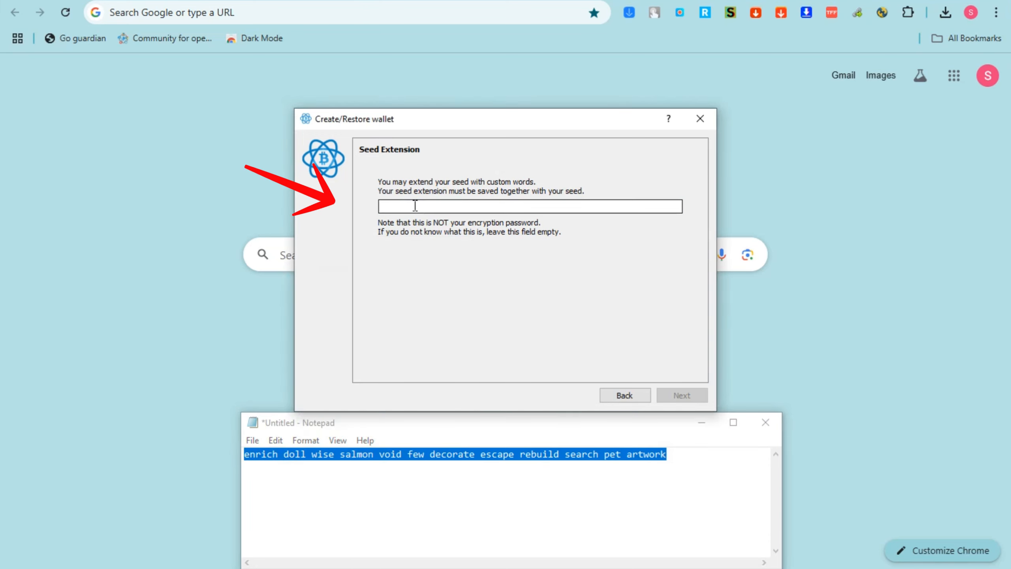
{"action": "key", "text": "ctrl+v"}
{"action": "left_click", "coordinate": [679, 396]}
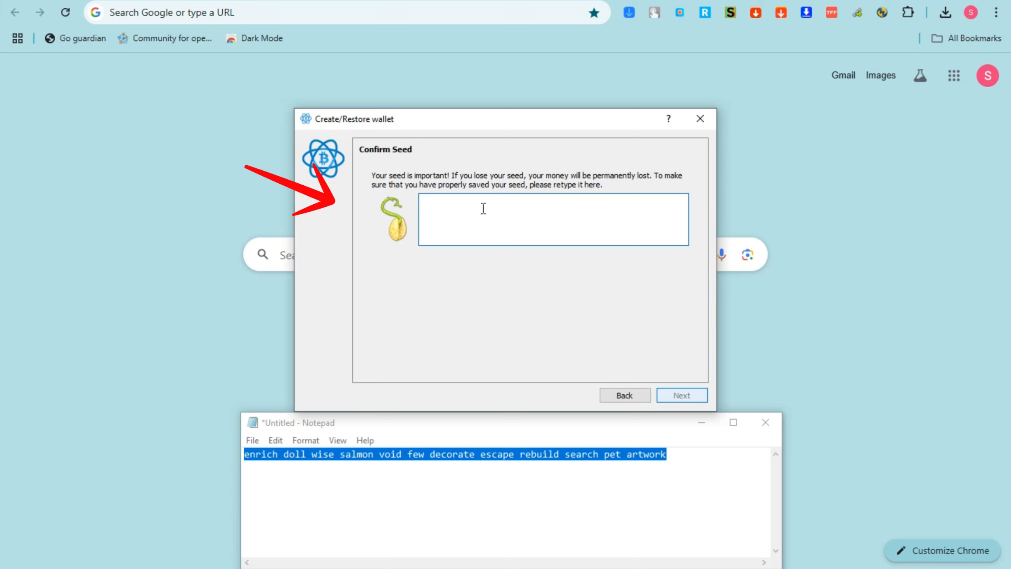
Retype the 12-word seed in the Confirm Seed box and continue.
{"action": "left_click", "coordinate": [385, 457]}
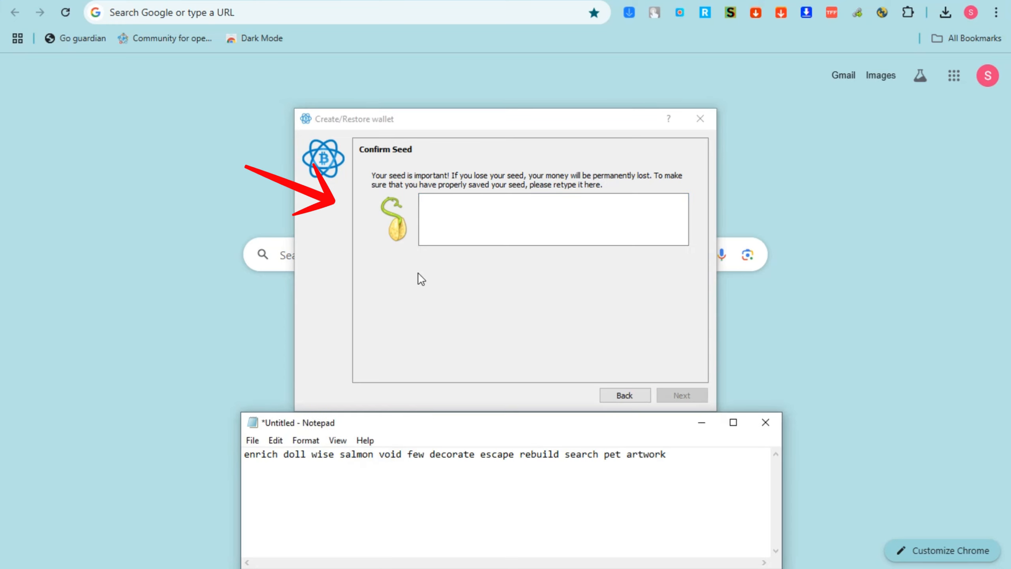
{"action": "left_click", "coordinate": [432, 219]}
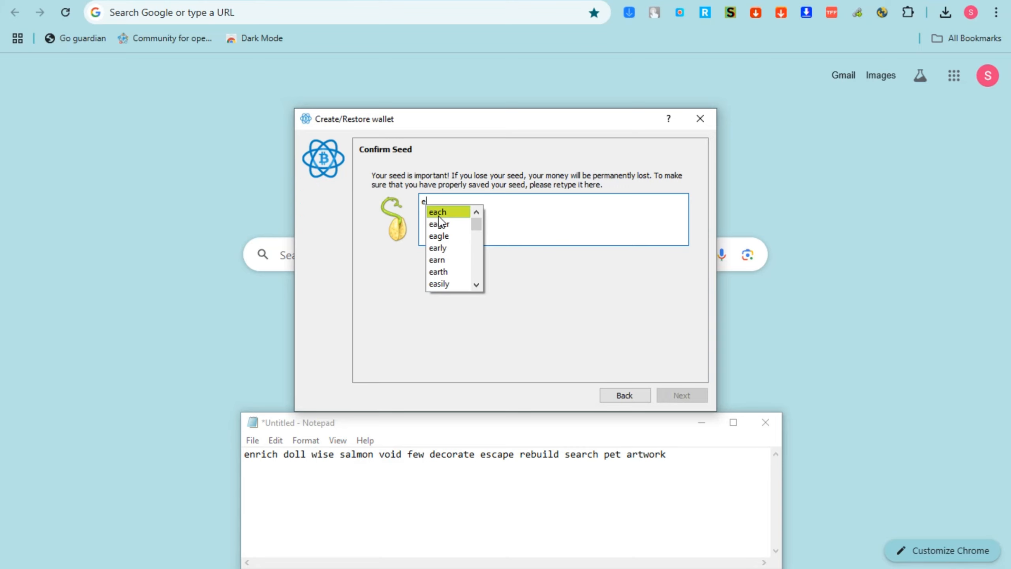
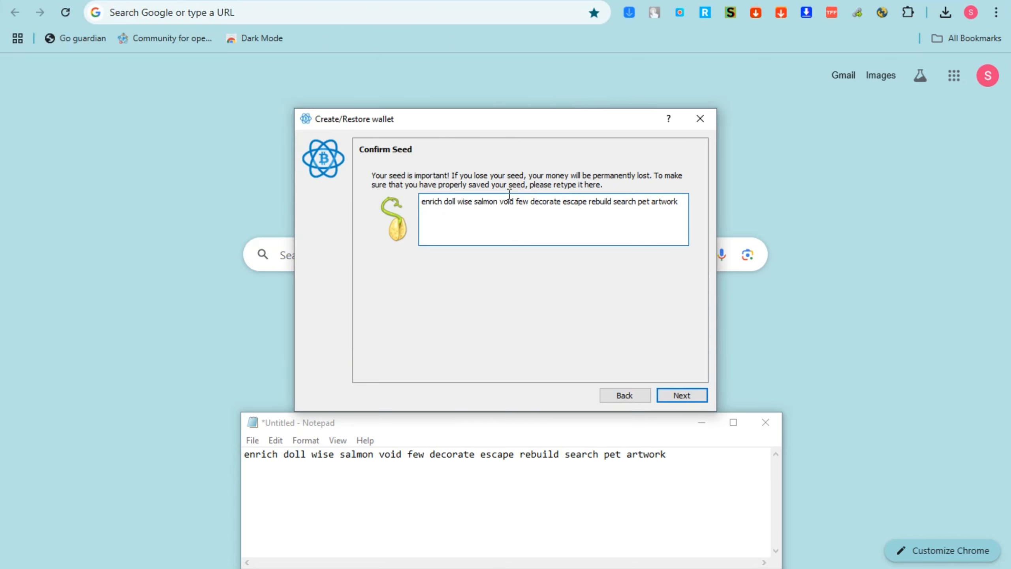
{"action": "left_click", "coordinate": [681, 396]}
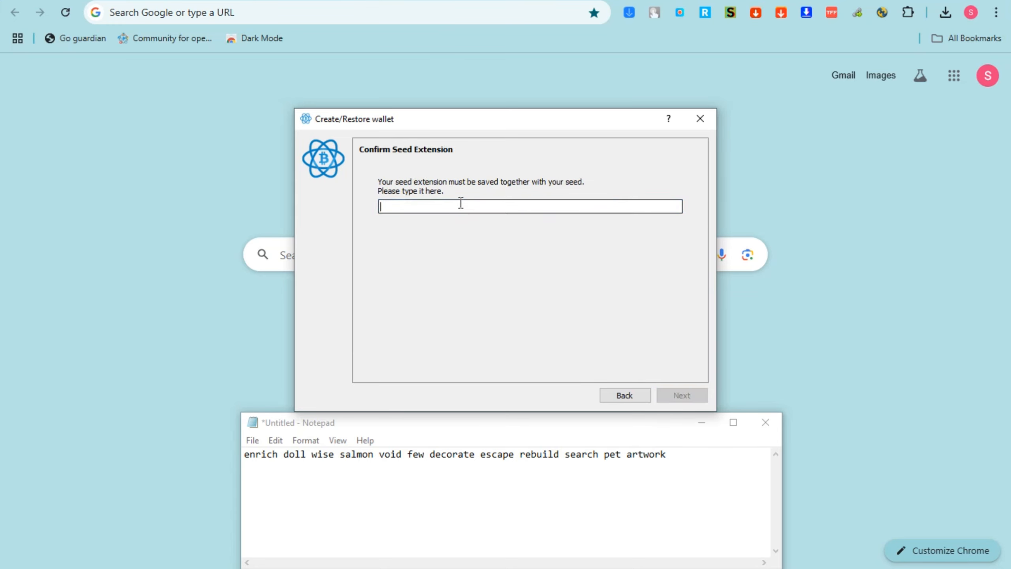
Paste the seed line from Notepad into Confirm Seed Extension and continue.
{"action": "left_click_drag", "start_coordinate": [687, 459], "coordinate": [245, 455]}
{"action": "left_click", "coordinate": [435, 205]}
{"action": "key", "text": "ctrl+v"}
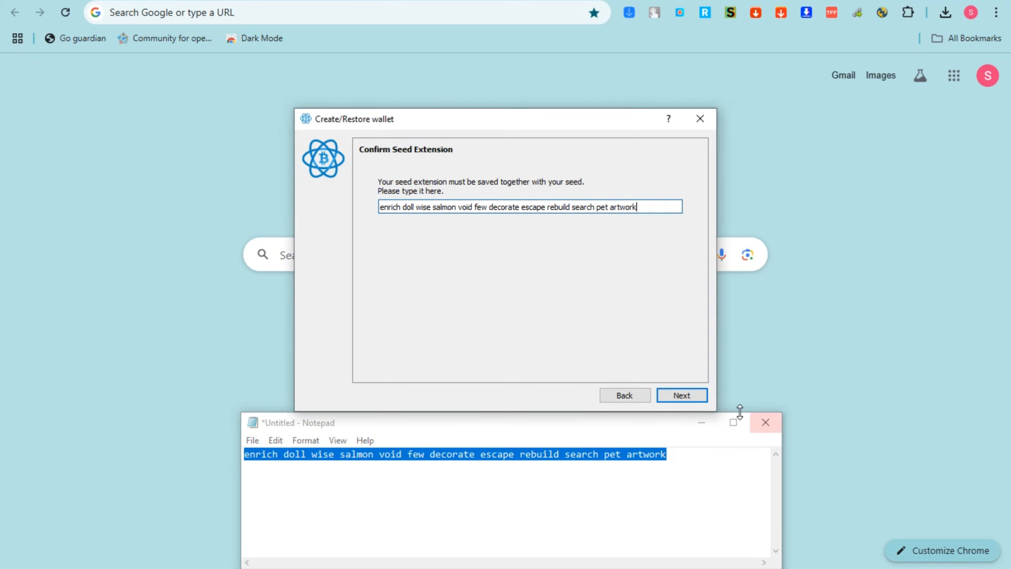
{"action": "left_click", "coordinate": [692, 395]}
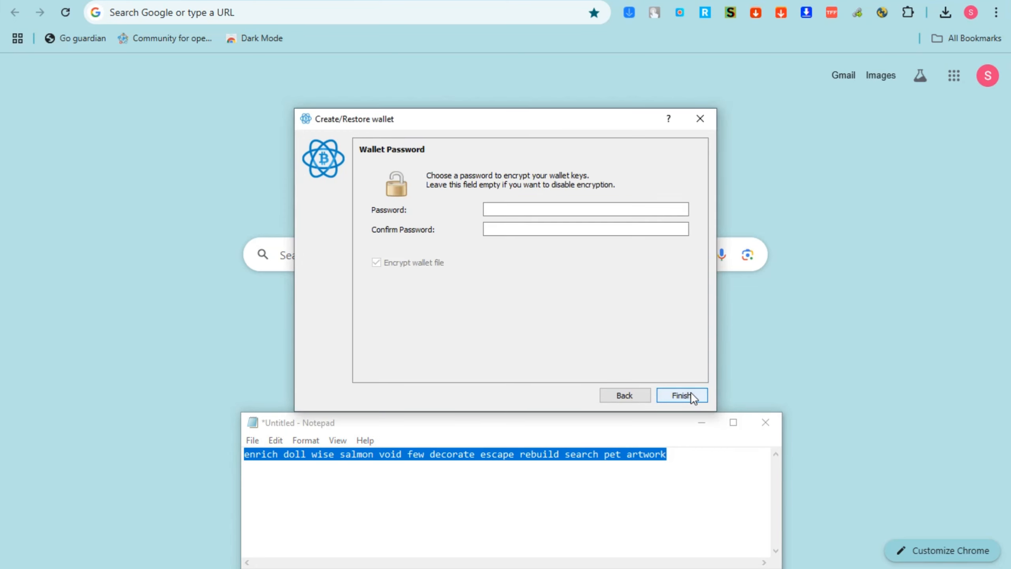
Enter the wallet password twice, keep the wallet file encrypted, and finish creating default_wallet.
{"action": "left_click", "coordinate": [523, 209]}
{"action": "type", "text": "******"}
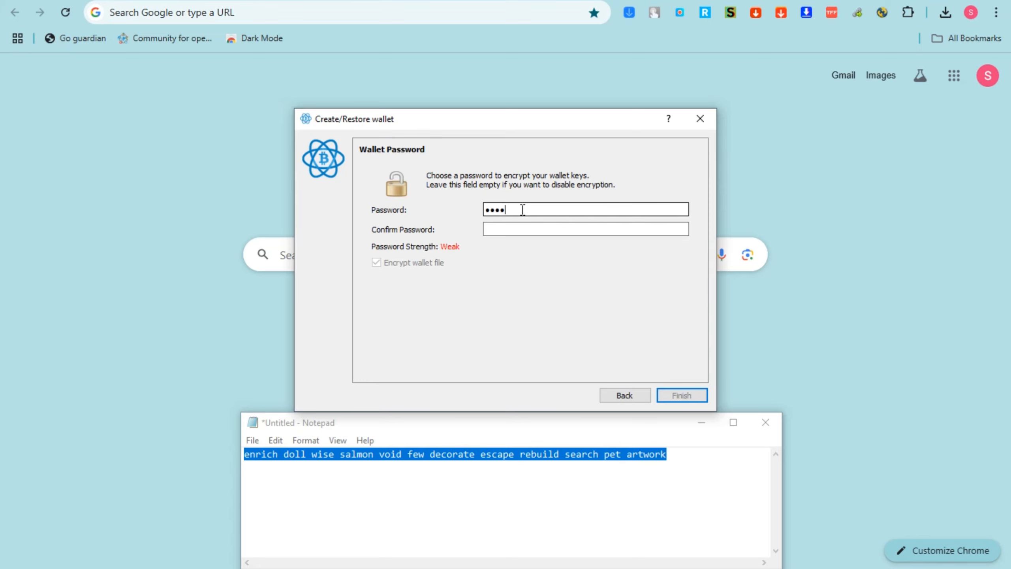
{"action": "left_click", "coordinate": [537, 226]}
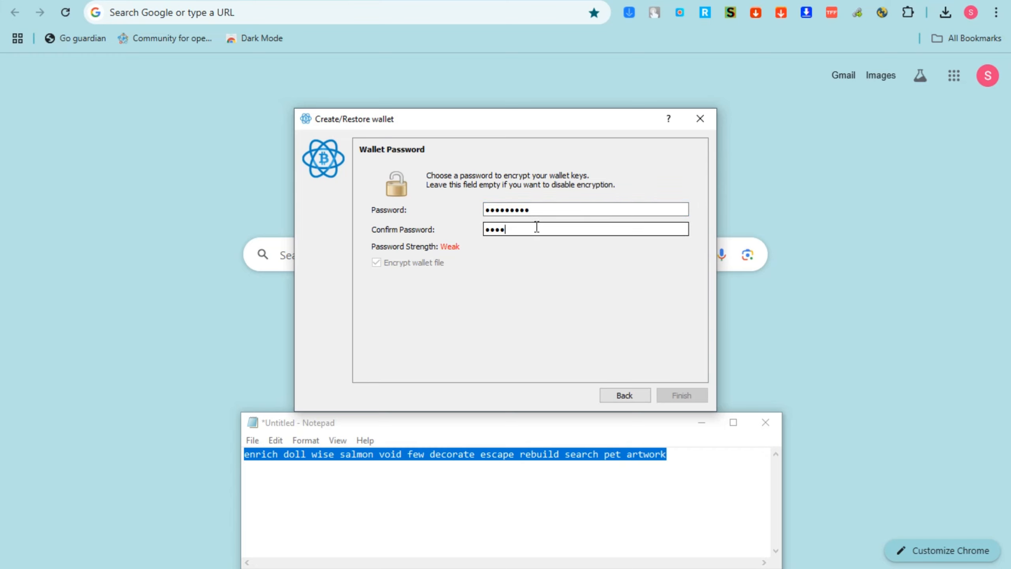
{"action": "type", "text": "*"}
{"action": "left_click", "coordinate": [546, 215]}
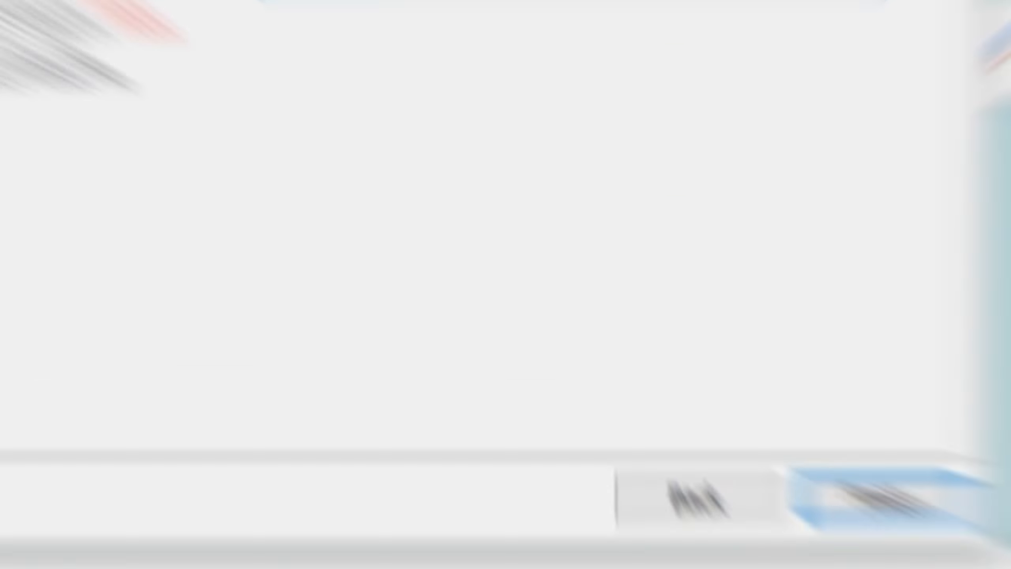
{"action": "type", "text": "*****"}
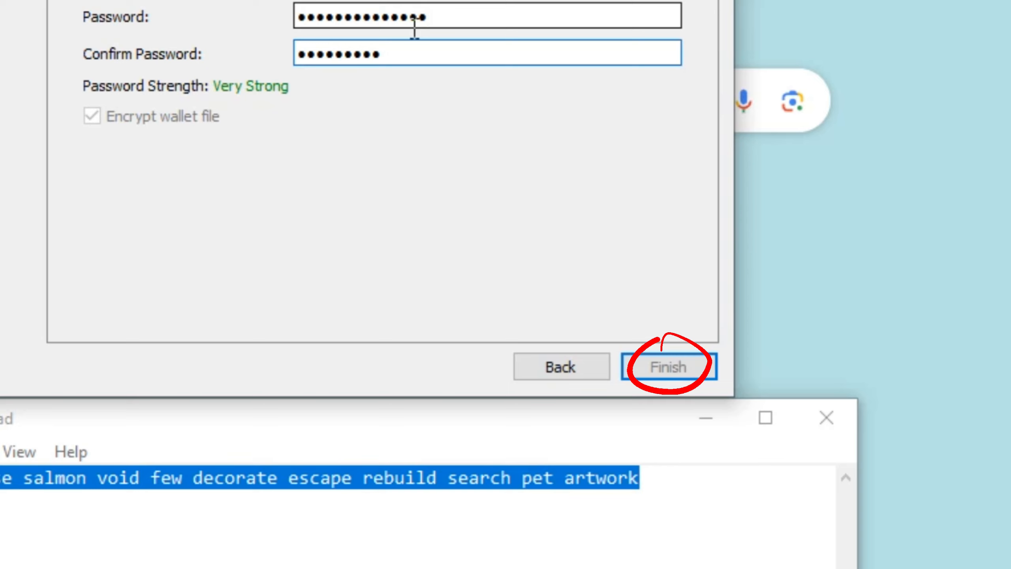
{"action": "left_click", "coordinate": [421, 53]}
{"action": "type", "text": "****"}
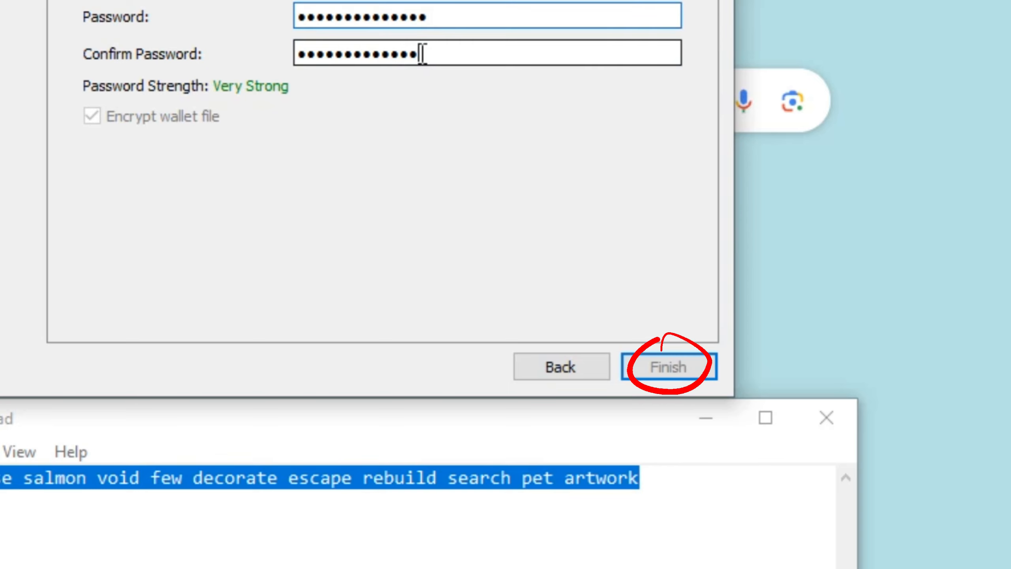
{"action": "type", "text": "*"}
{"action": "left_click", "coordinate": [669, 366]}
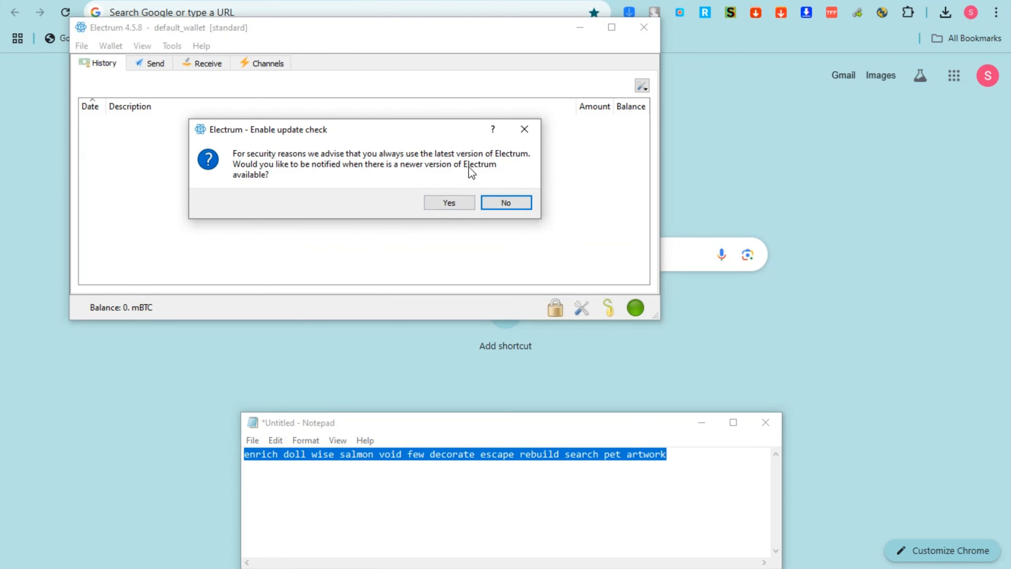
Decline update checks, then maximize, restore and drag the wallet window to the screen centre.
{"action": "left_click", "coordinate": [502, 203]}
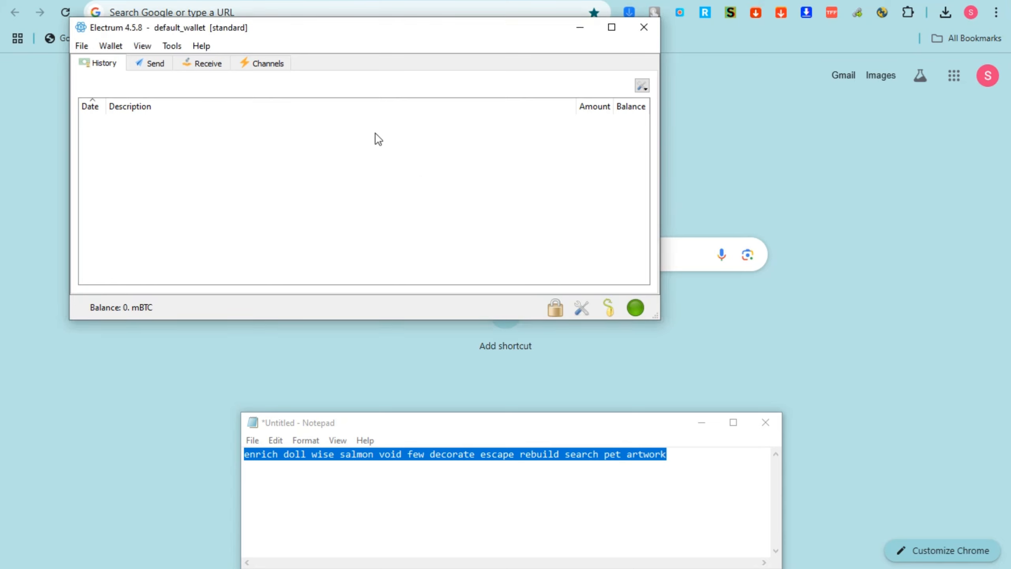
{"action": "left_click", "coordinate": [609, 34]}
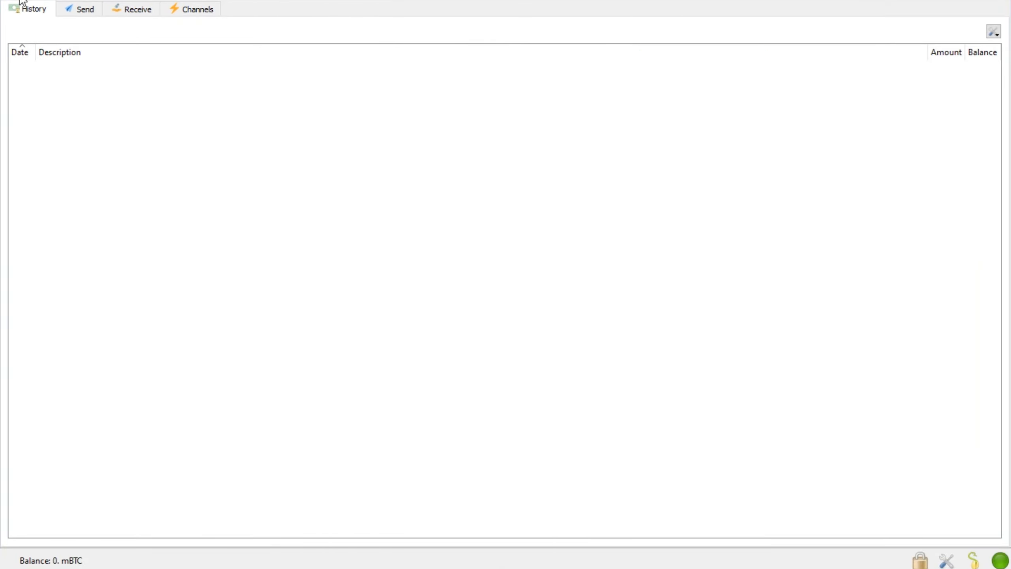
{"action": "left_click", "coordinate": [962, 1]}
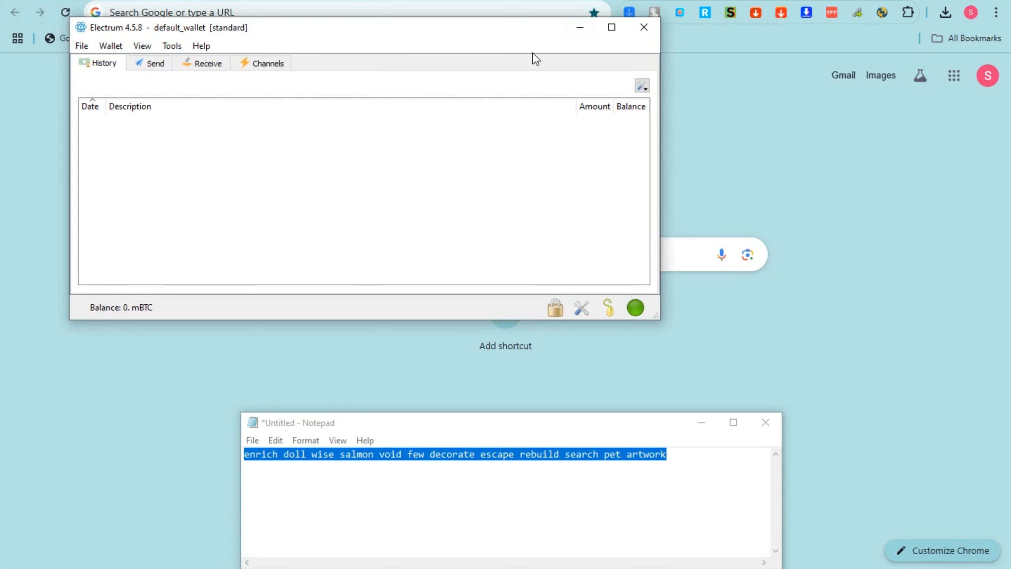
{"action": "left_click_drag", "start_coordinate": [499, 35], "coordinate": [641, 141]}
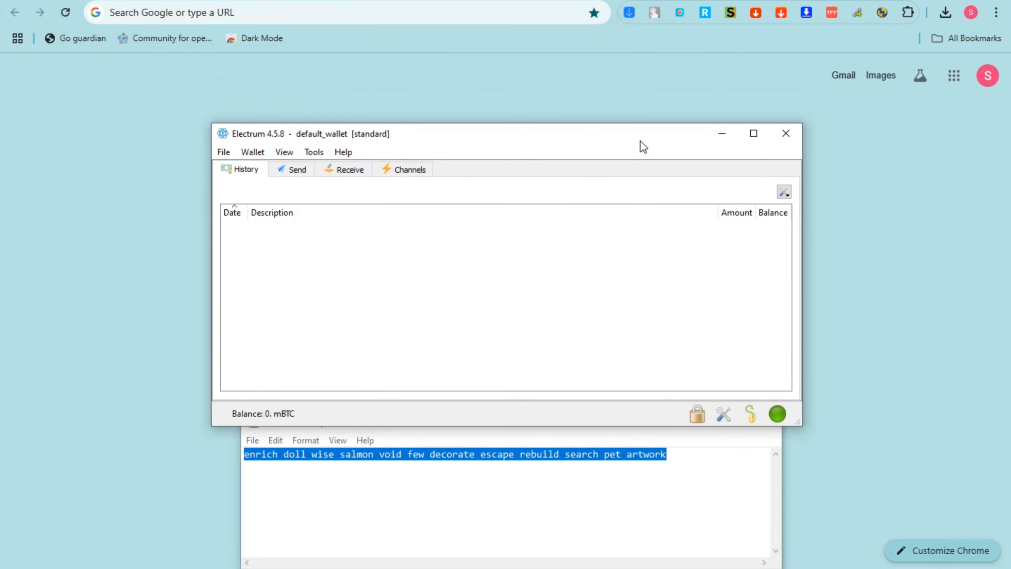
Look through the File and Wallet menus without changing anything.
{"action": "left_click", "coordinate": [223, 153]}
{"action": "mouse_move", "coordinate": [235, 171]}
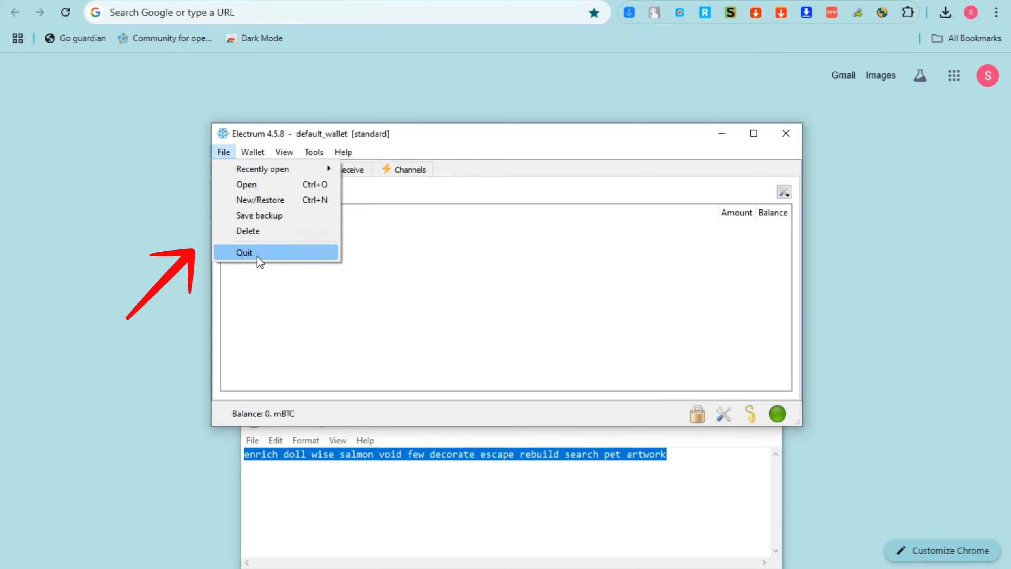
{"action": "left_click", "coordinate": [400, 268]}
{"action": "left_click", "coordinate": [259, 153]}
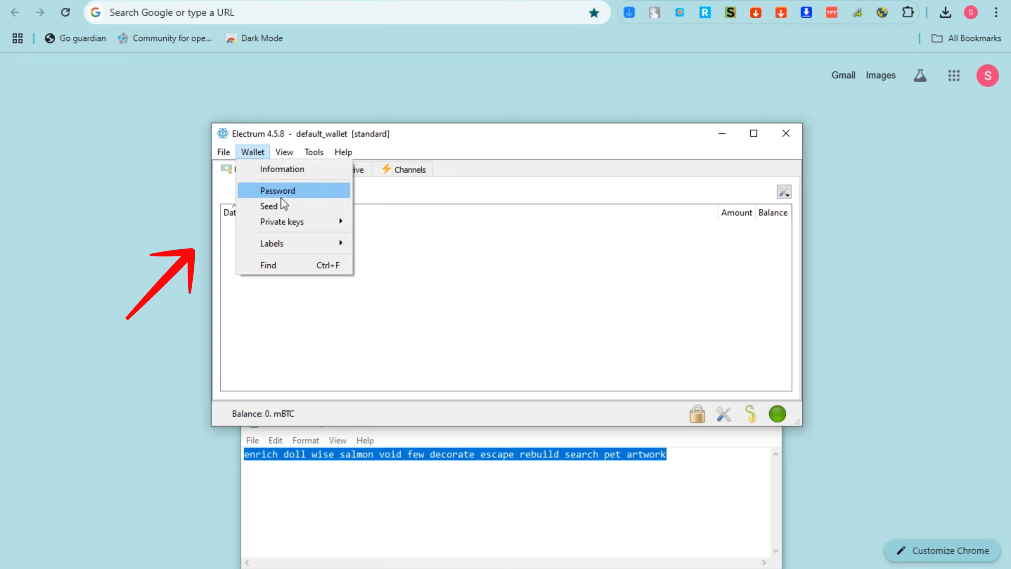
{"action": "mouse_move", "coordinate": [334, 222]}
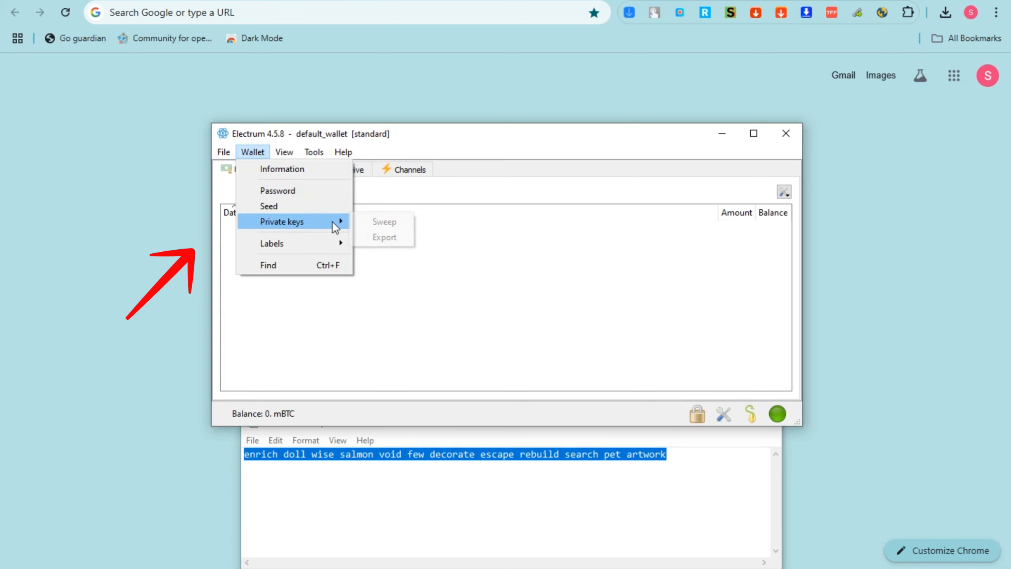
{"action": "mouse_move", "coordinate": [317, 243]}
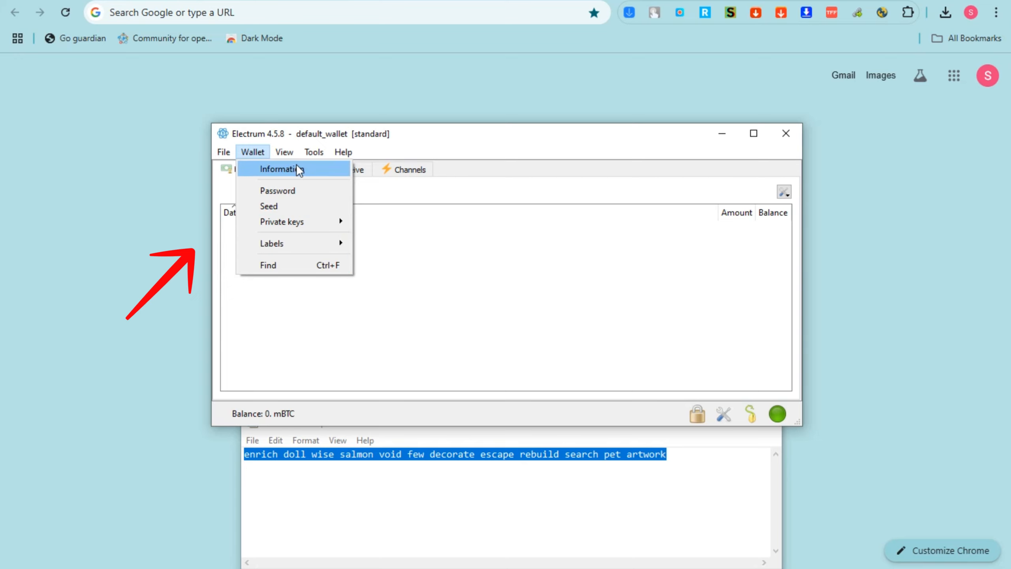
Enable the Addresses, Coins, Contacts and Console views from the View menu.
{"action": "mouse_move", "coordinate": [274, 150]}
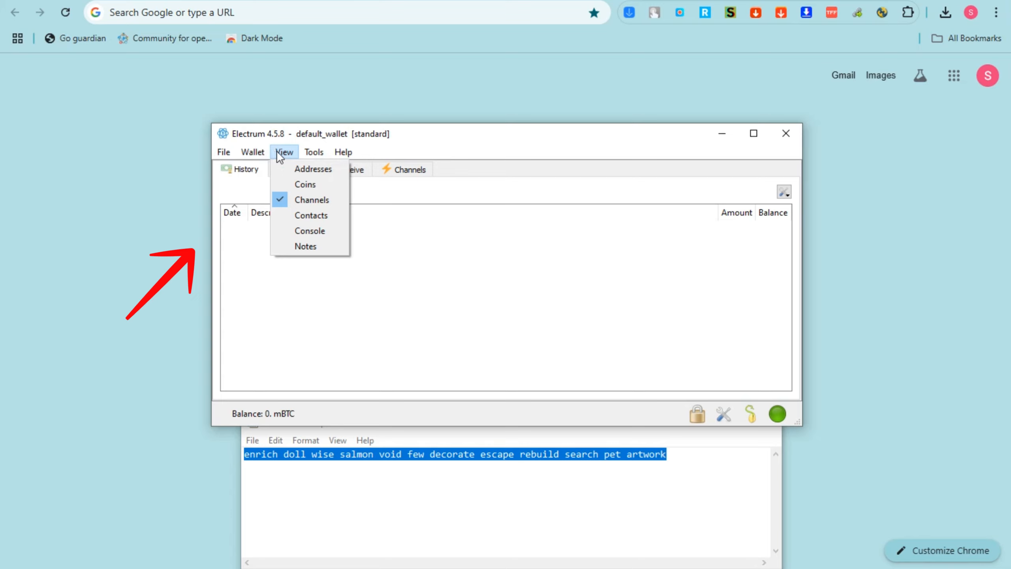
{"action": "left_click", "coordinate": [313, 169]}
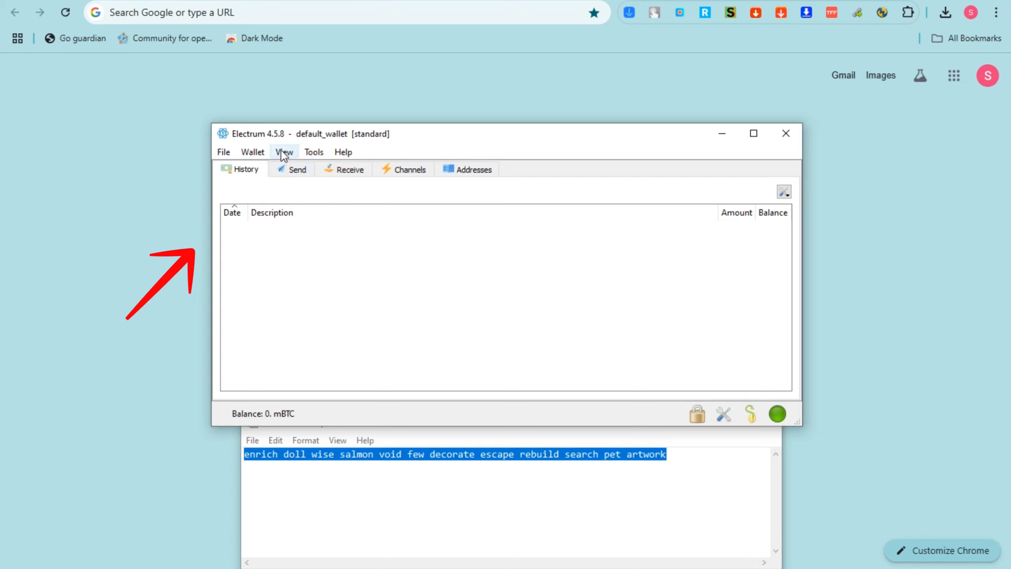
{"action": "left_click", "coordinate": [284, 152]}
{"action": "left_click", "coordinate": [303, 182]}
{"action": "left_click", "coordinate": [284, 152]}
{"action": "left_click", "coordinate": [299, 215]}
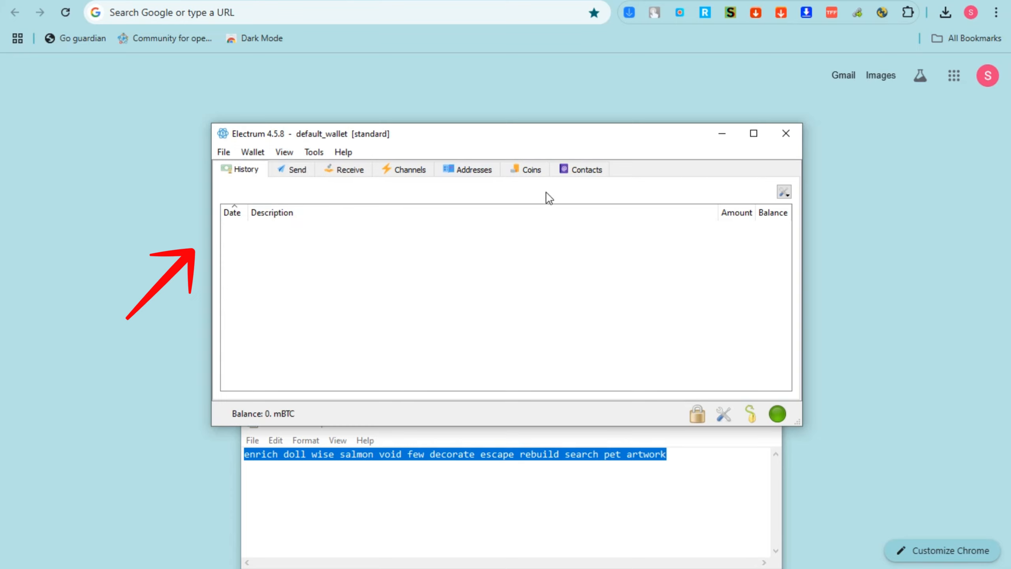
{"action": "left_click", "coordinate": [283, 153]}
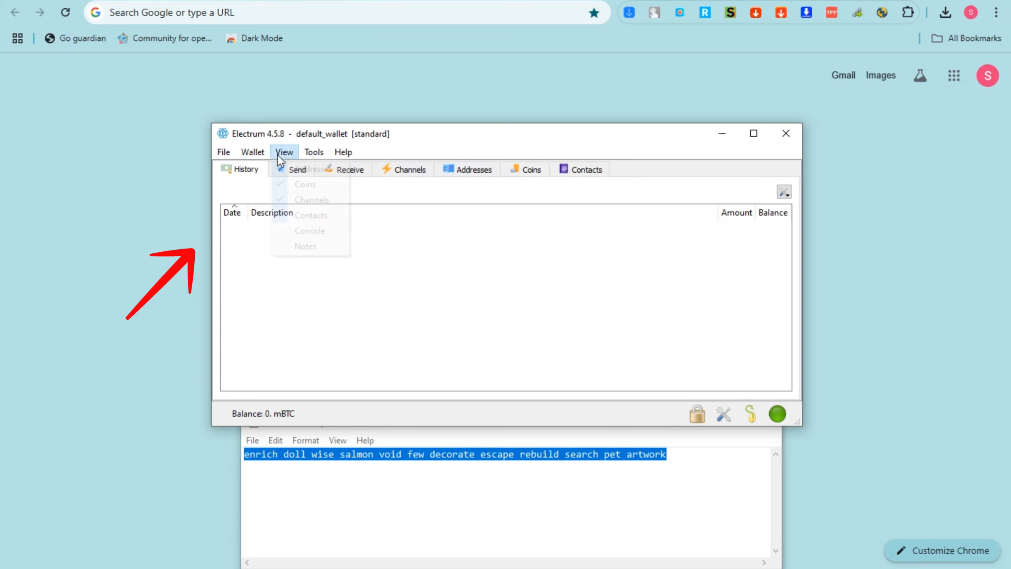
{"action": "left_click", "coordinate": [286, 230]}
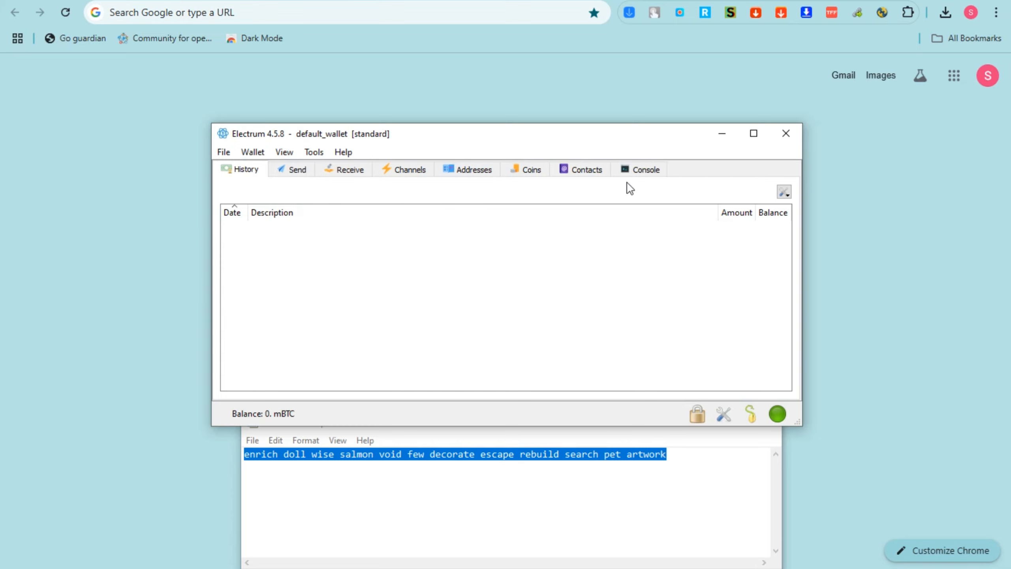
{"action": "left_click", "coordinate": [314, 154]}
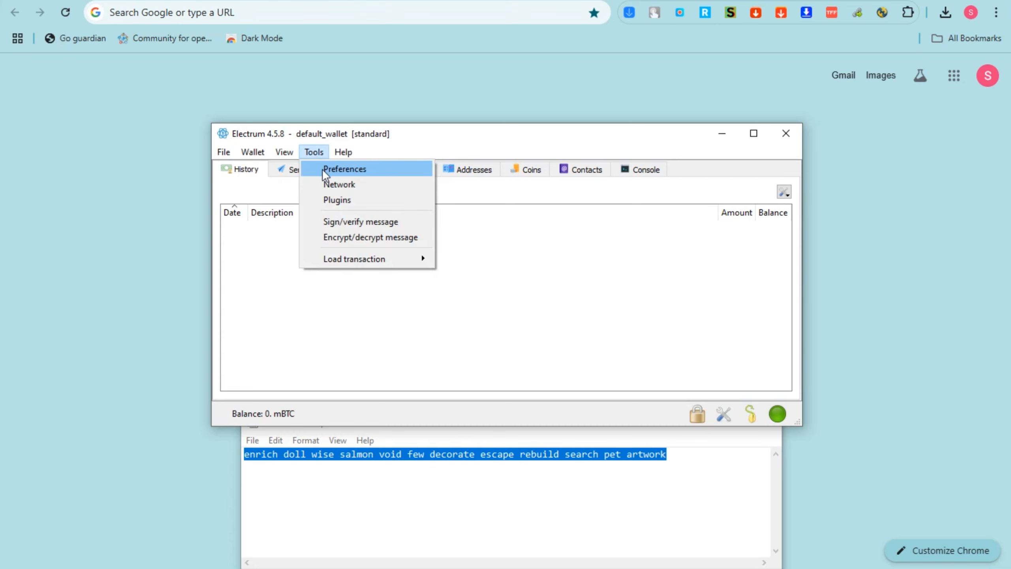
{"action": "left_click", "coordinate": [335, 184]}
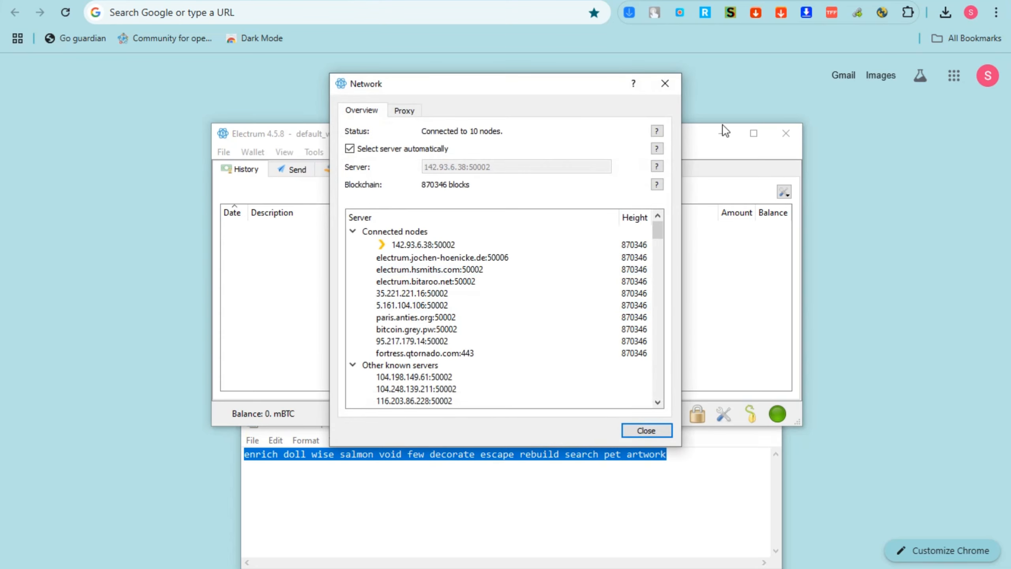
{"action": "left_click", "coordinate": [665, 83]}
{"action": "left_click", "coordinate": [314, 152]}
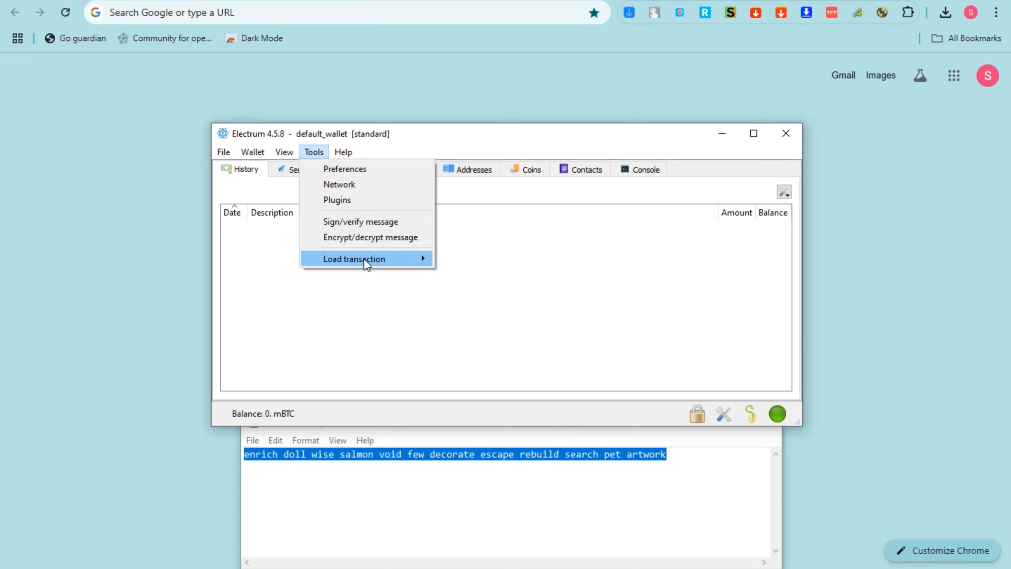
{"action": "mouse_move", "coordinate": [367, 260]}
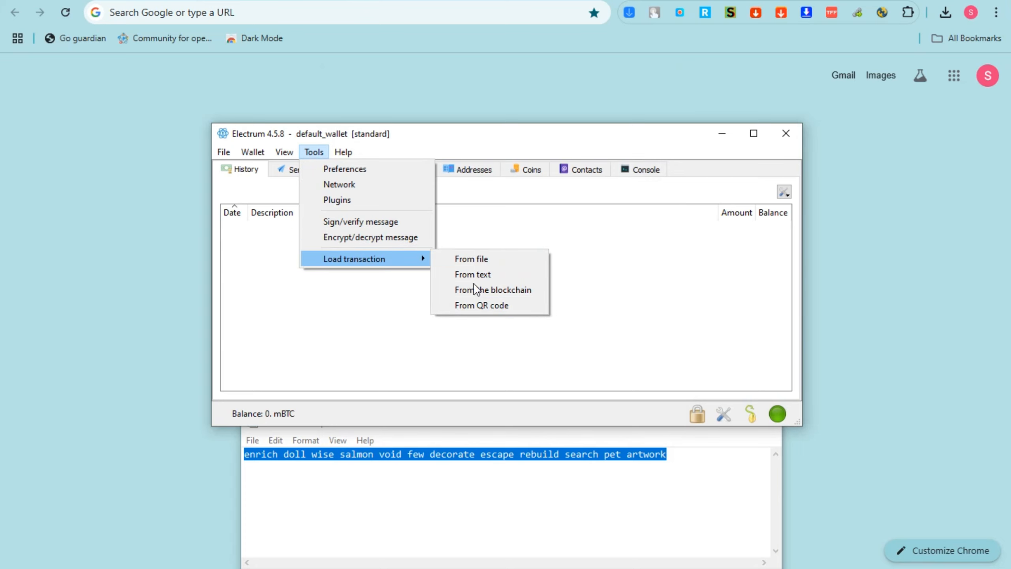
{"action": "left_click", "coordinate": [461, 213]}
{"action": "left_click", "coordinate": [343, 152]}
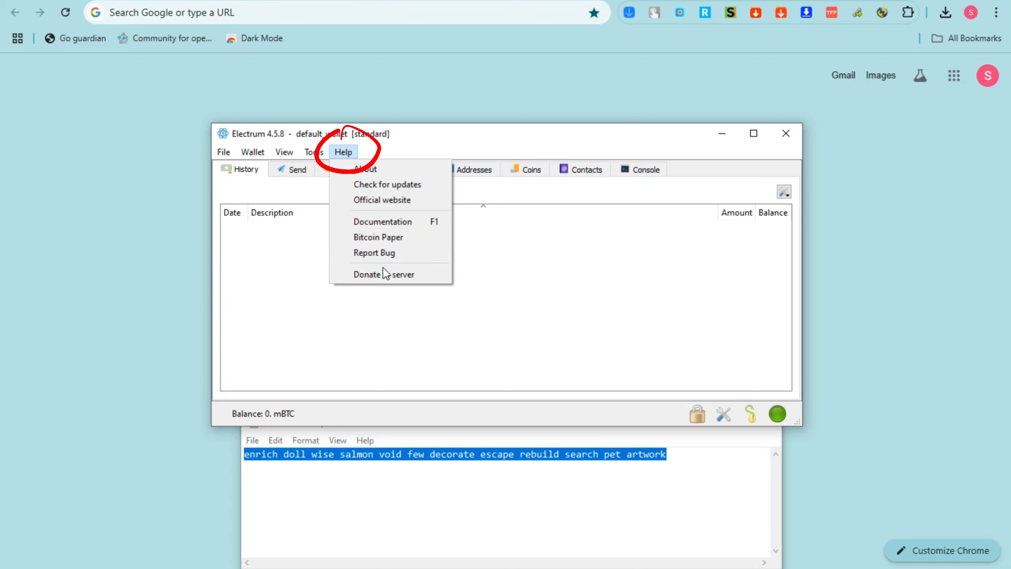
{"action": "left_click", "coordinate": [493, 285]}
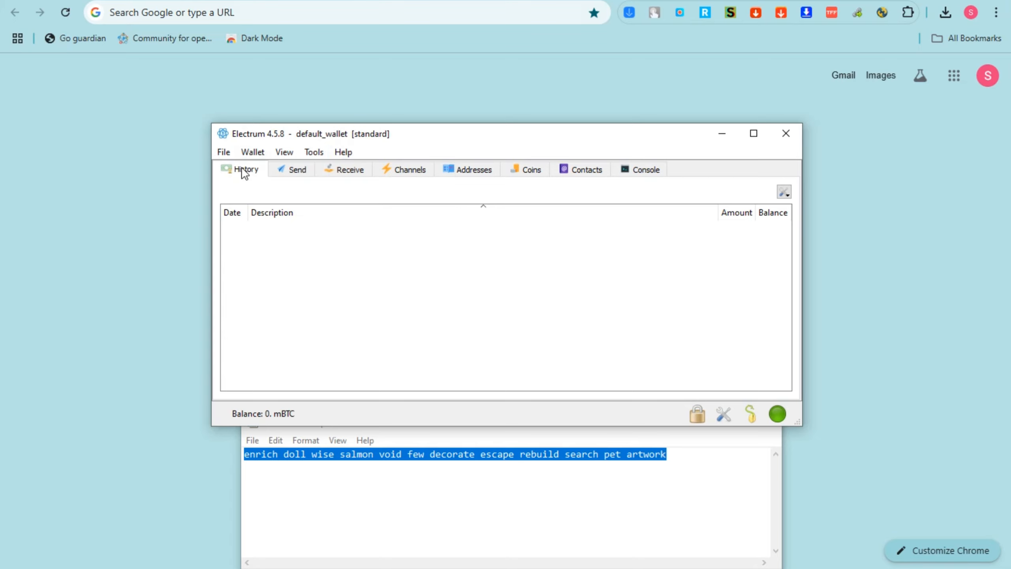
Compare the Send and Receive forms, then show the empty Lightning Channels list.
{"action": "left_click", "coordinate": [282, 171]}
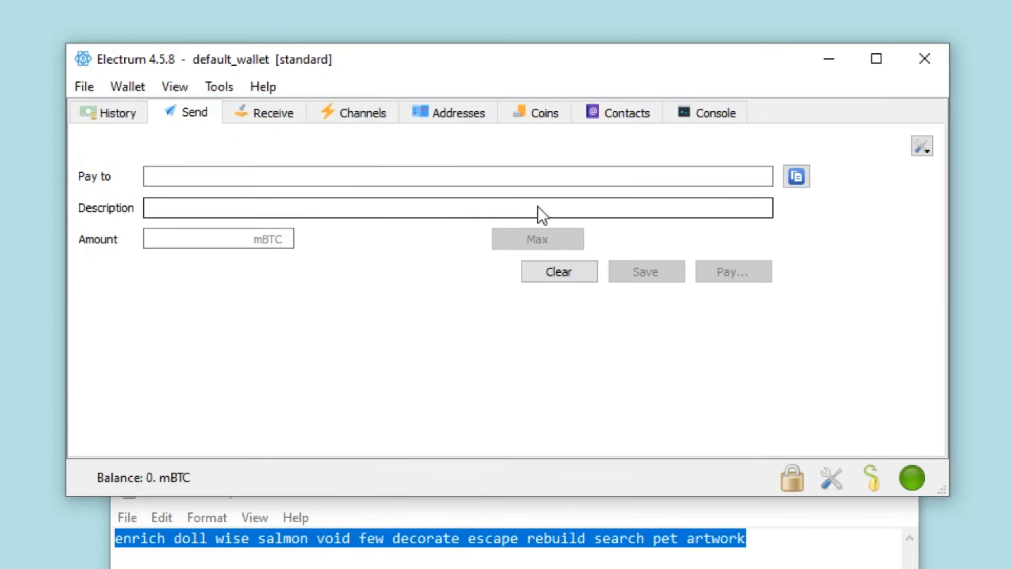
{"action": "left_click", "coordinate": [262, 116]}
{"action": "left_click", "coordinate": [193, 115]}
{"action": "left_click", "coordinate": [261, 119]}
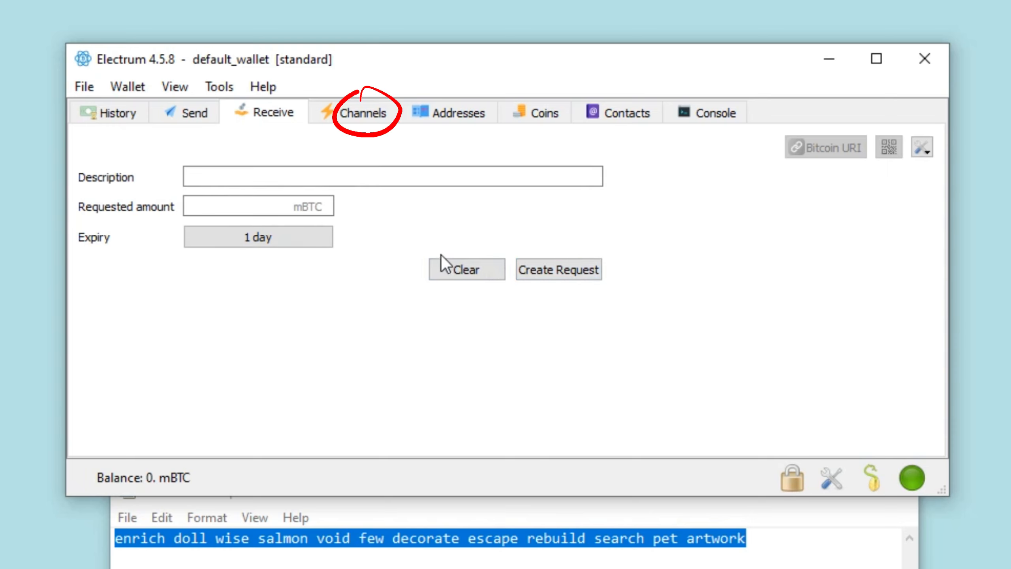
{"action": "left_click", "coordinate": [356, 112]}
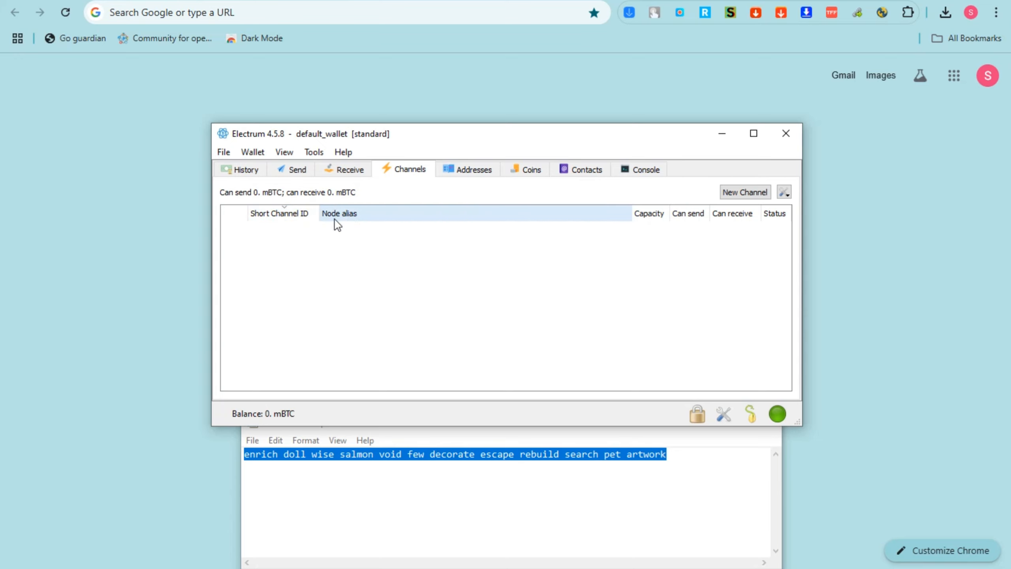
Attempt a new Lightning channel, dismiss the not-enough-funds error, and show the 30 addresses.
{"action": "left_click", "coordinate": [743, 193]}
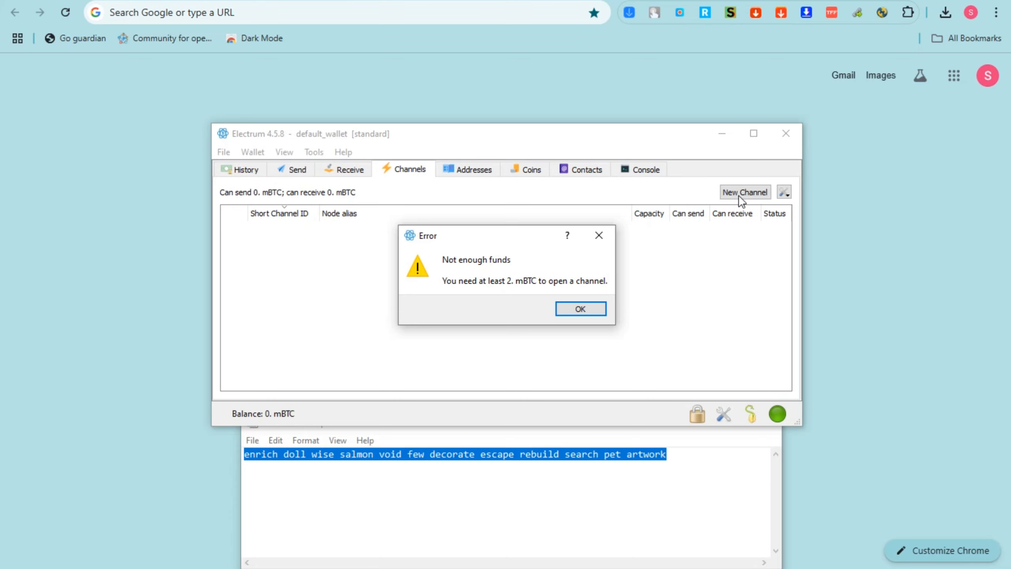
{"action": "left_click", "coordinate": [580, 309]}
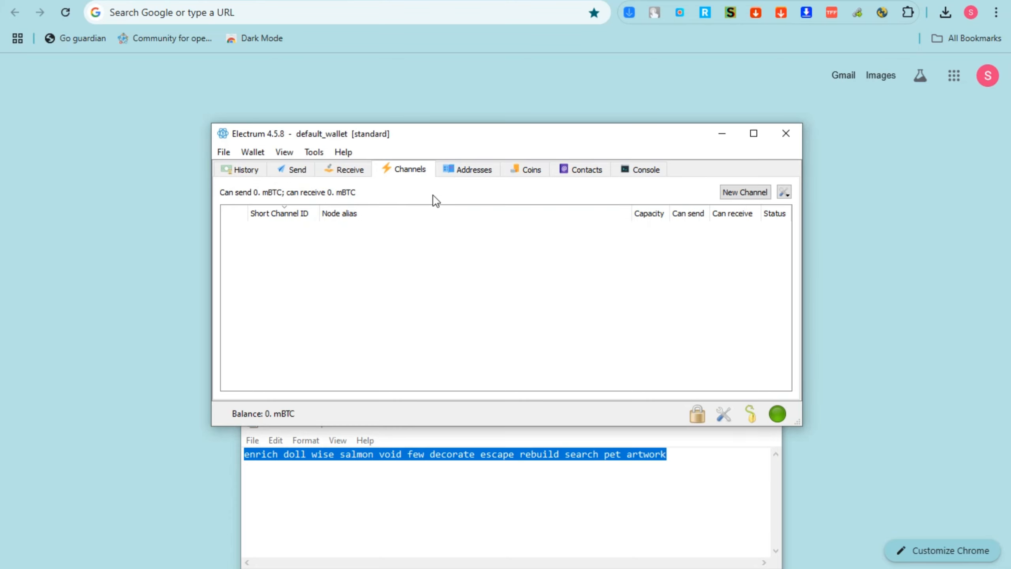
{"action": "left_click", "coordinate": [466, 170]}
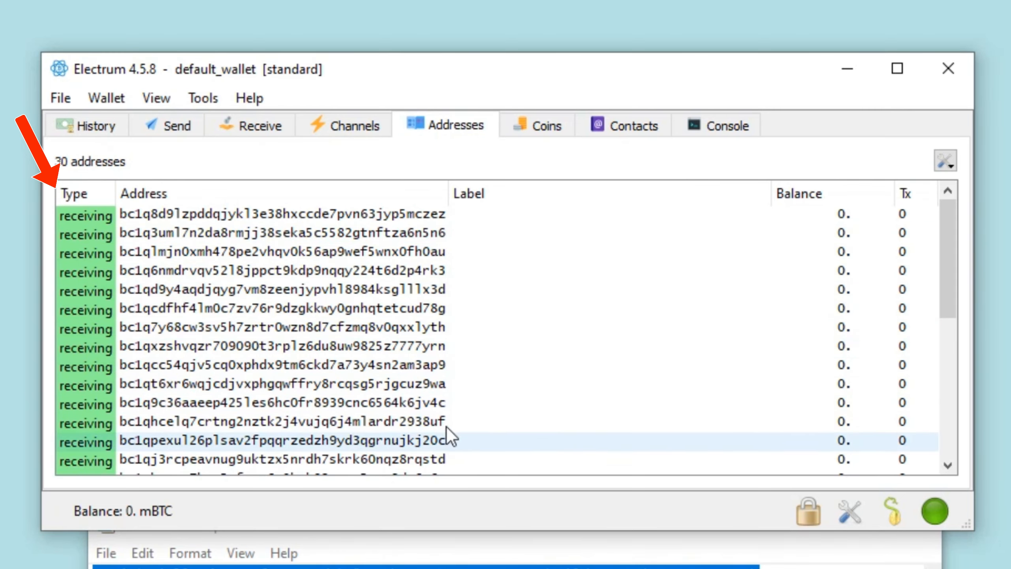
View the empty Coins and Contacts lists, then the Console with its code-pasting warning.
{"action": "left_click", "coordinate": [536, 127]}
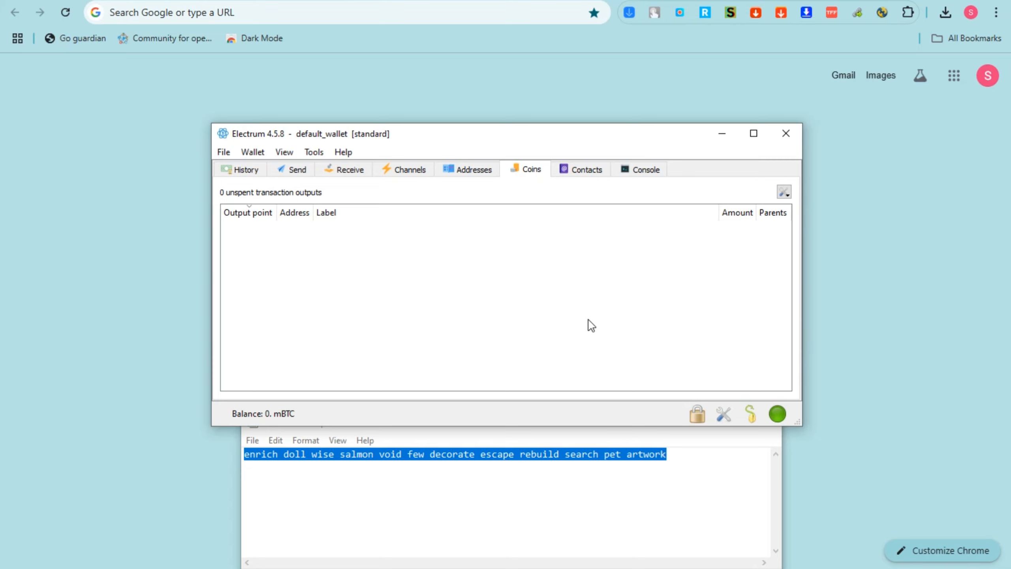
{"action": "left_click", "coordinate": [587, 171]}
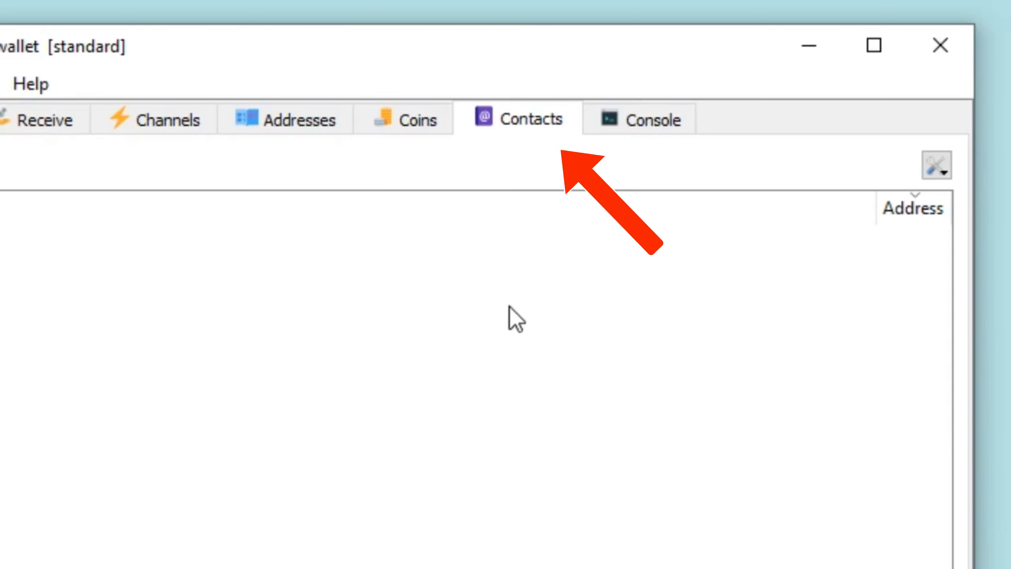
{"action": "left_click", "coordinate": [639, 129]}
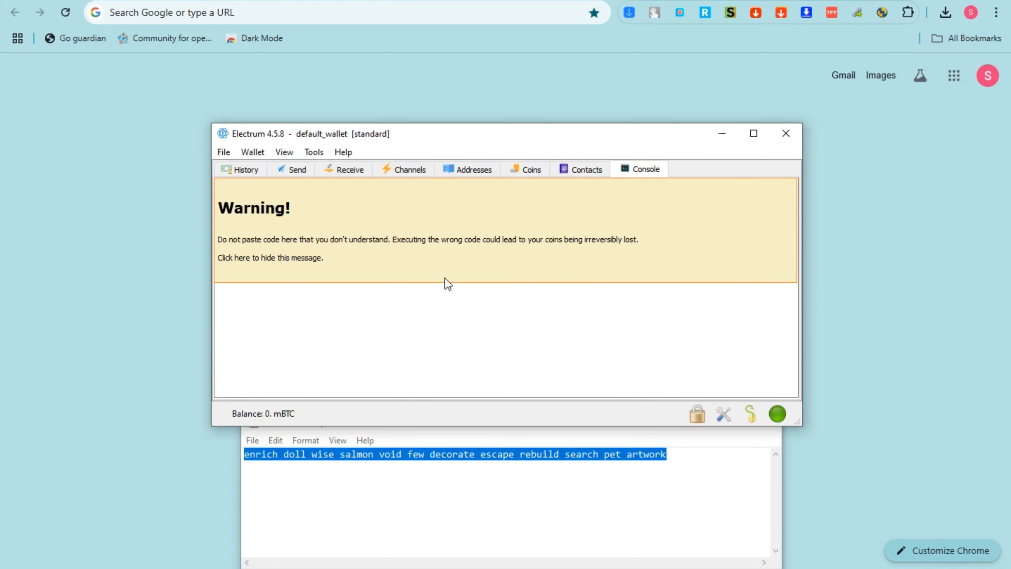
On the Send form, try pasting a recipient and dismiss the invalid payment identifier error.
{"action": "left_click", "coordinate": [234, 176]}
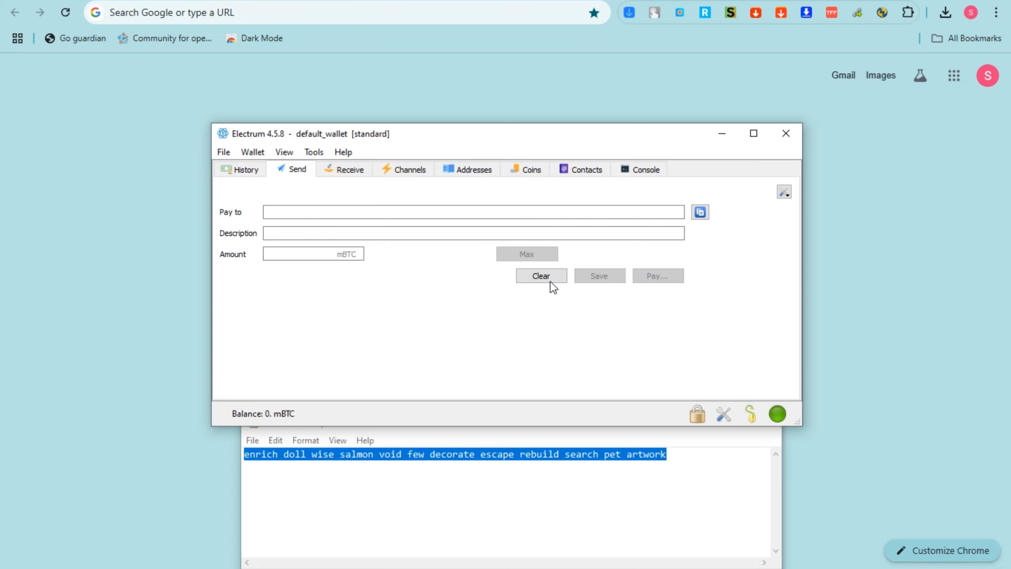
{"action": "left_click", "coordinate": [319, 215]}
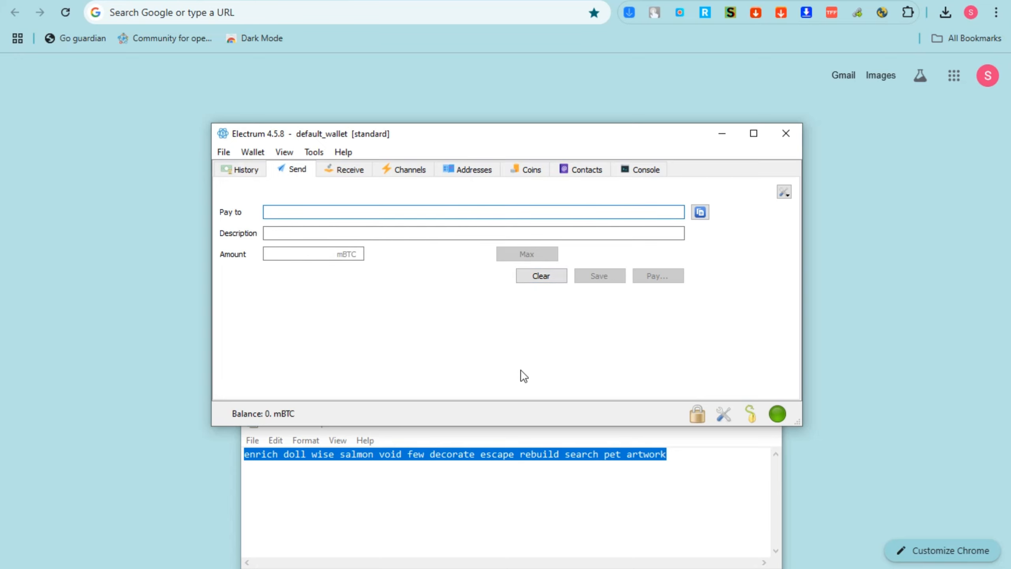
{"action": "left_click", "coordinate": [700, 211]}
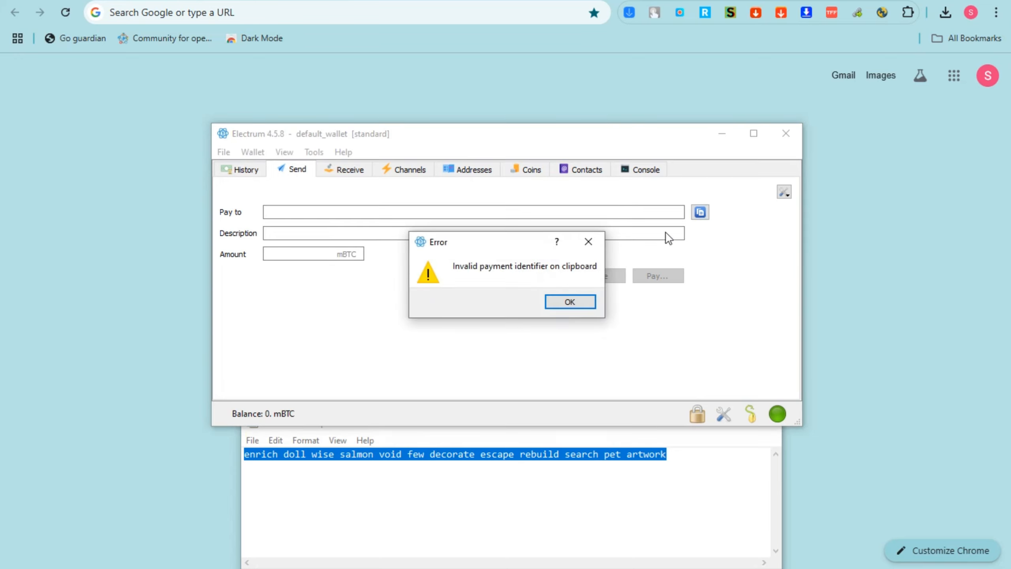
{"action": "left_click", "coordinate": [565, 305]}
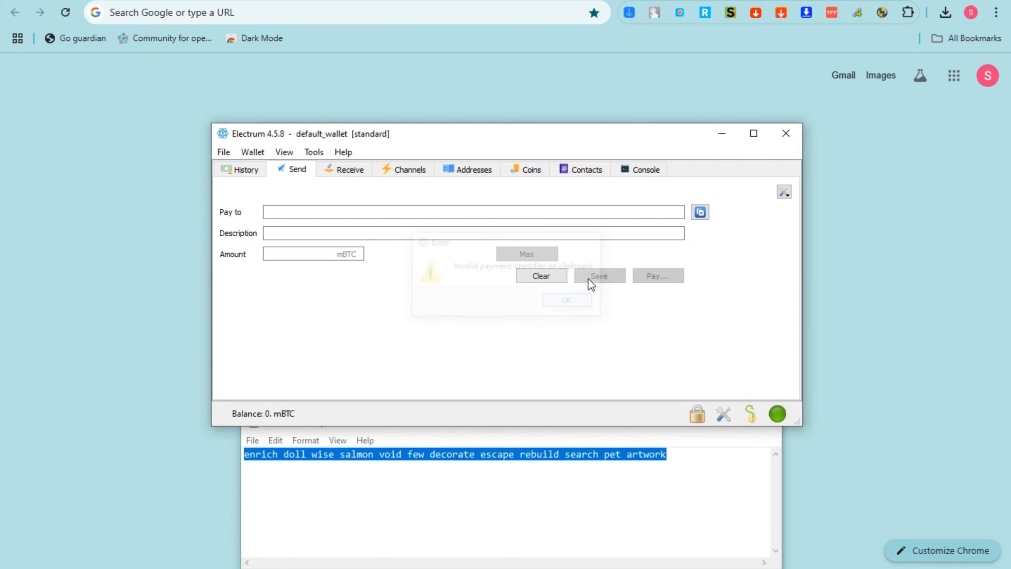
Check the sending options and Change Password window without changes, then open Preferences.
{"action": "left_click", "coordinate": [784, 194]}
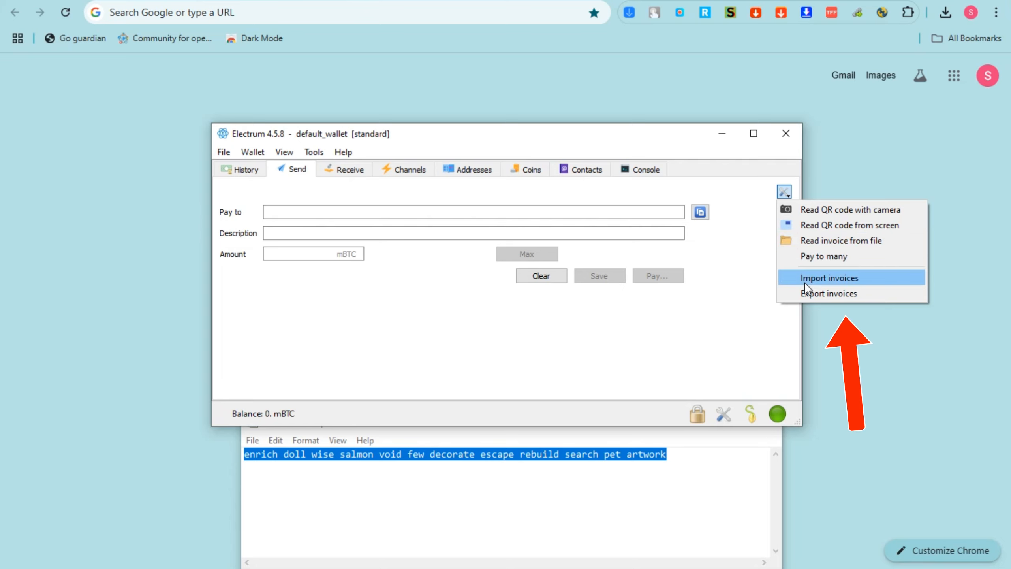
{"action": "left_click", "coordinate": [697, 415]}
{"action": "left_click", "coordinate": [697, 414]}
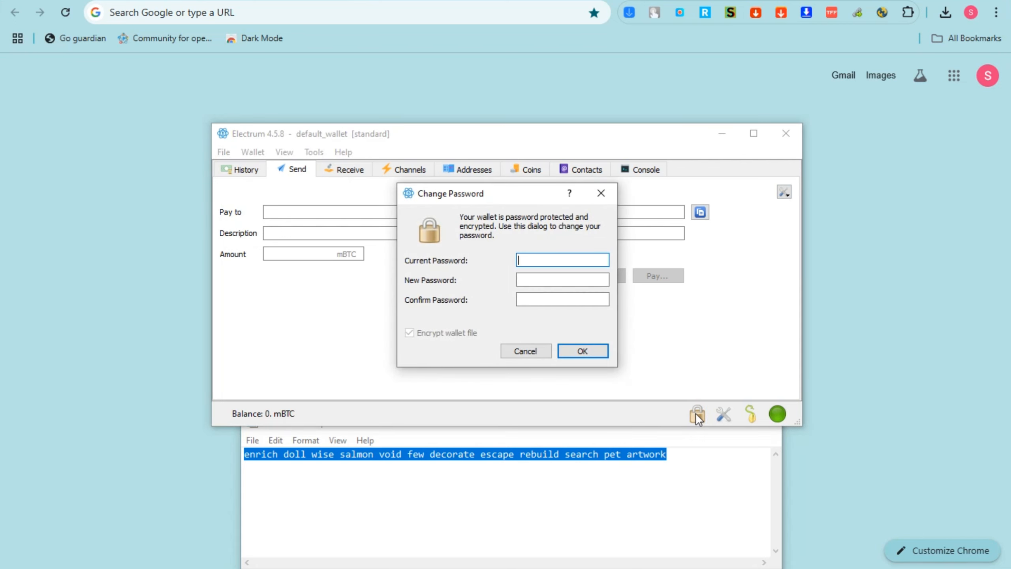
{"action": "left_click", "coordinate": [602, 195]}
{"action": "left_click", "coordinate": [724, 416]}
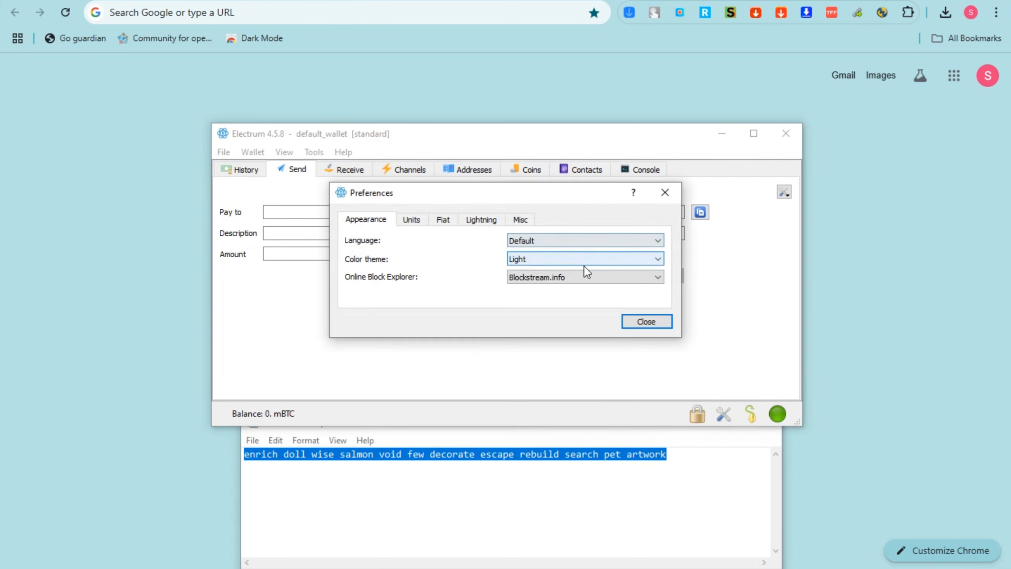
Review Units and Fiat (currency stays None), set Max lightning fees to 0.50%, and close Preferences.
{"action": "left_click", "coordinate": [412, 220]}
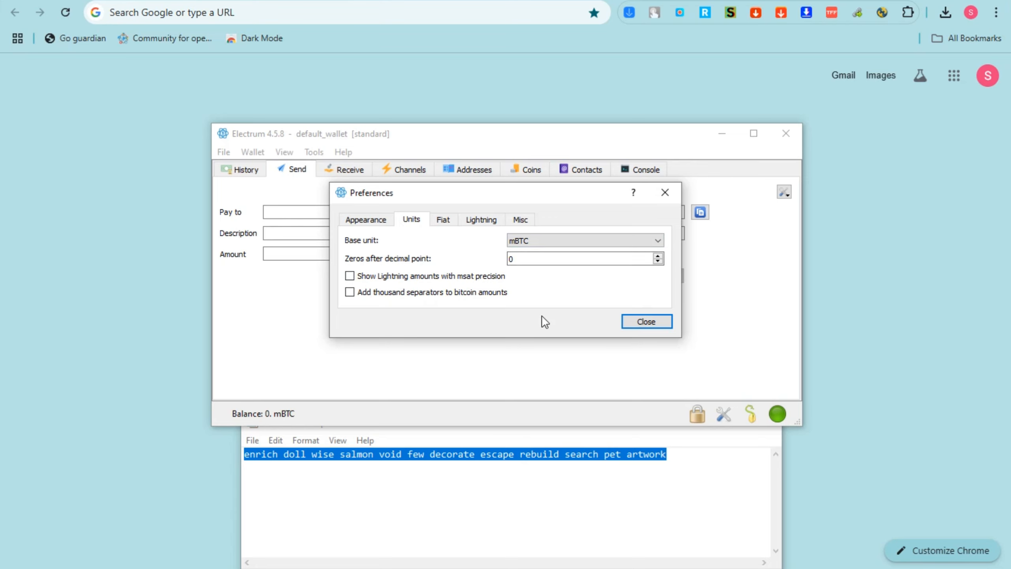
{"action": "left_click", "coordinate": [442, 222]}
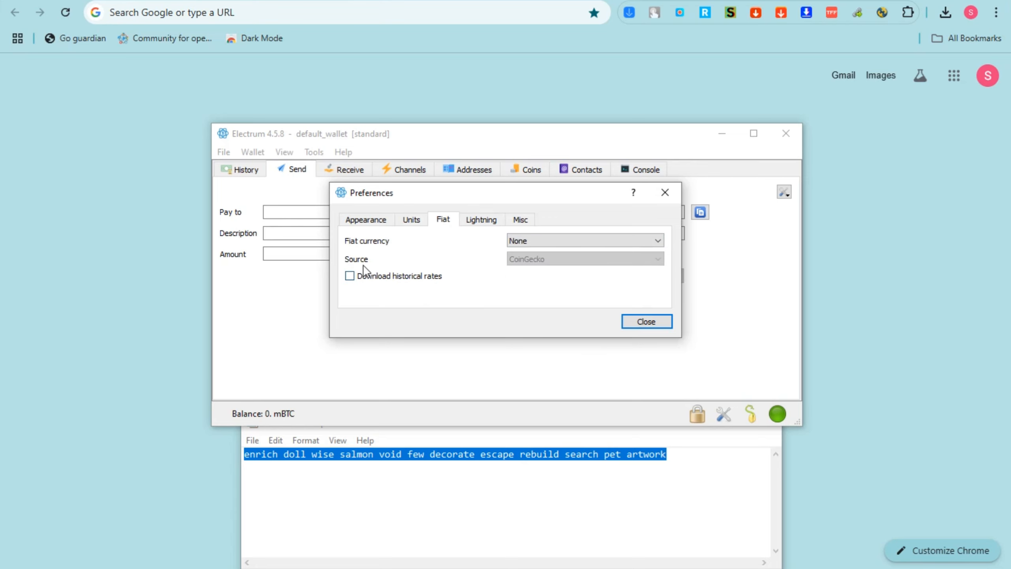
{"action": "left_click", "coordinate": [568, 244]}
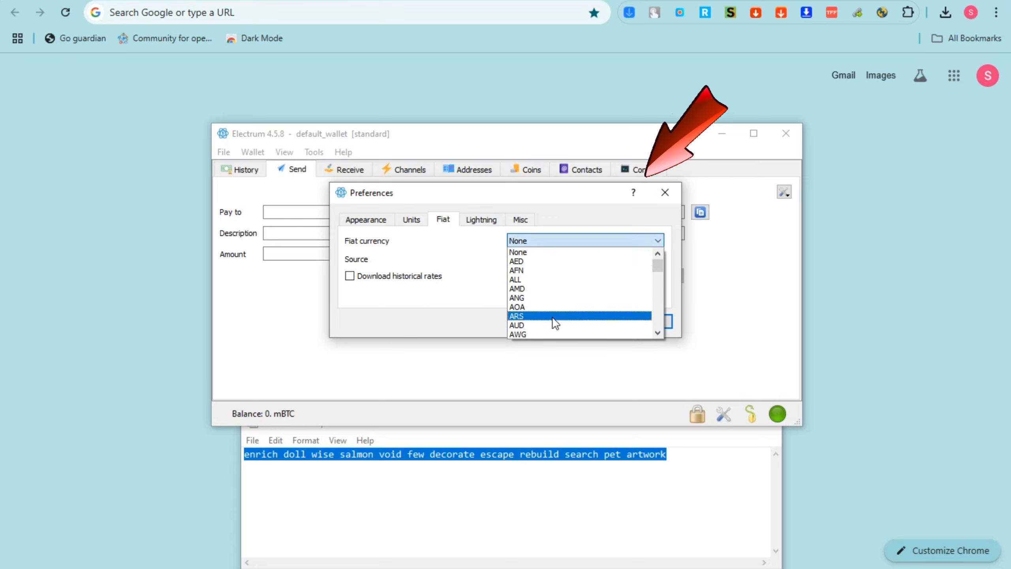
{"action": "scroll", "coordinate": [555, 323], "scroll_direction": "down", "scroll_amount": 2}
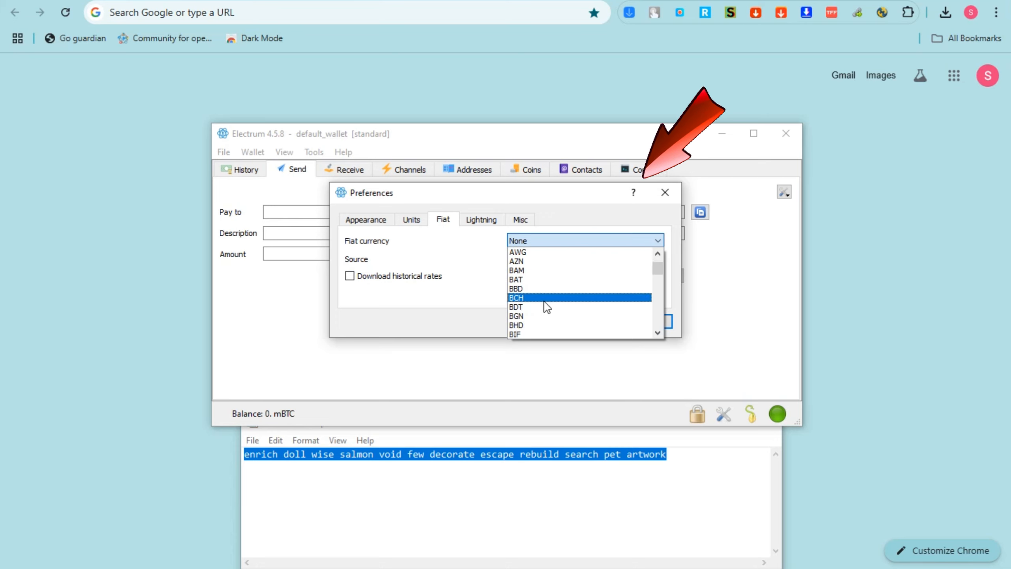
{"action": "left_click", "coordinate": [483, 262]}
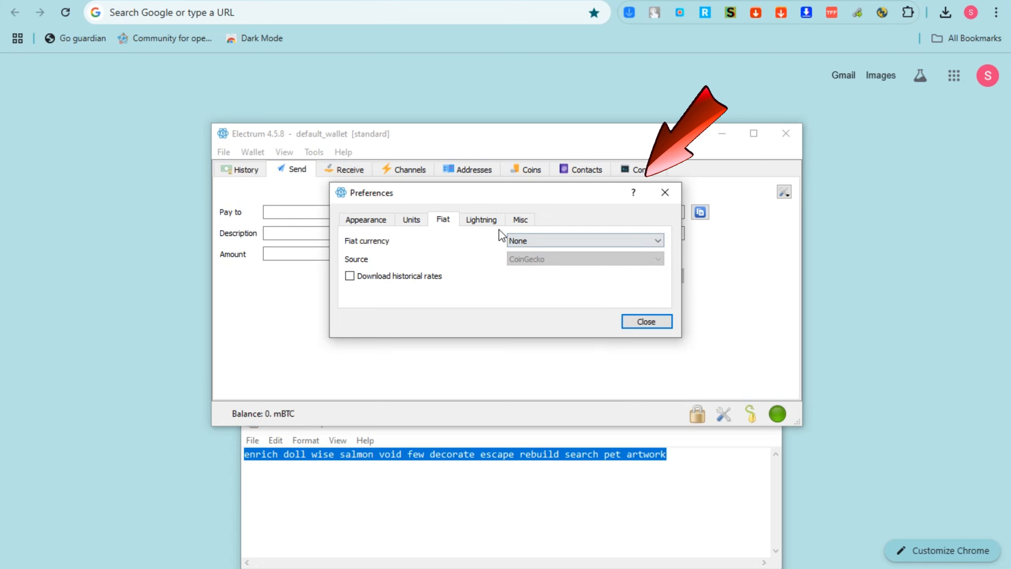
{"action": "left_click", "coordinate": [487, 222]}
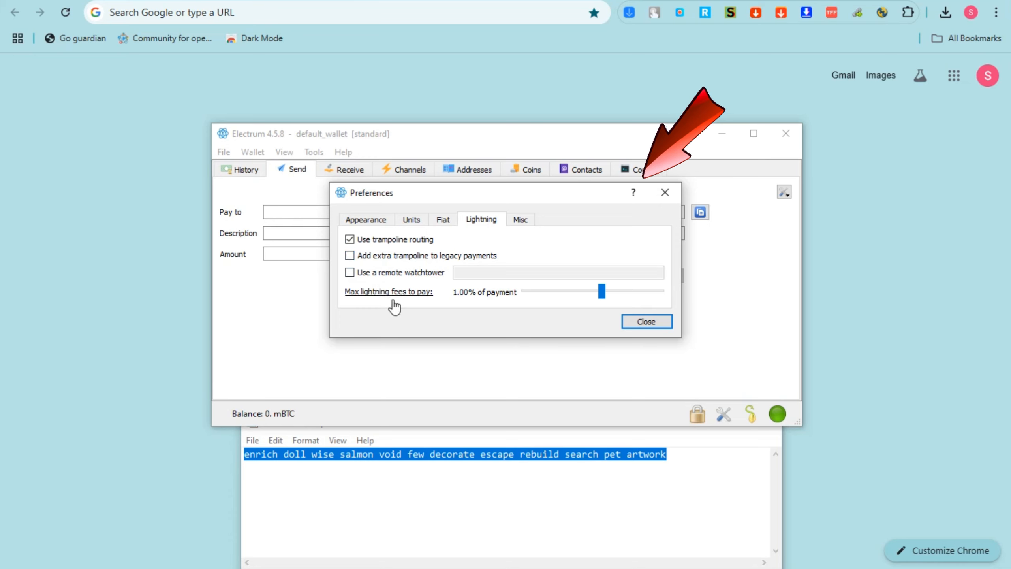
{"action": "mouse_move", "coordinate": [595, 297]}
{"action": "left_mouse_down"}
{"action": "mouse_move", "coordinate": [536, 299]}
{"action": "mouse_move", "coordinate": [587, 299]}
{"action": "left_mouse_up"}
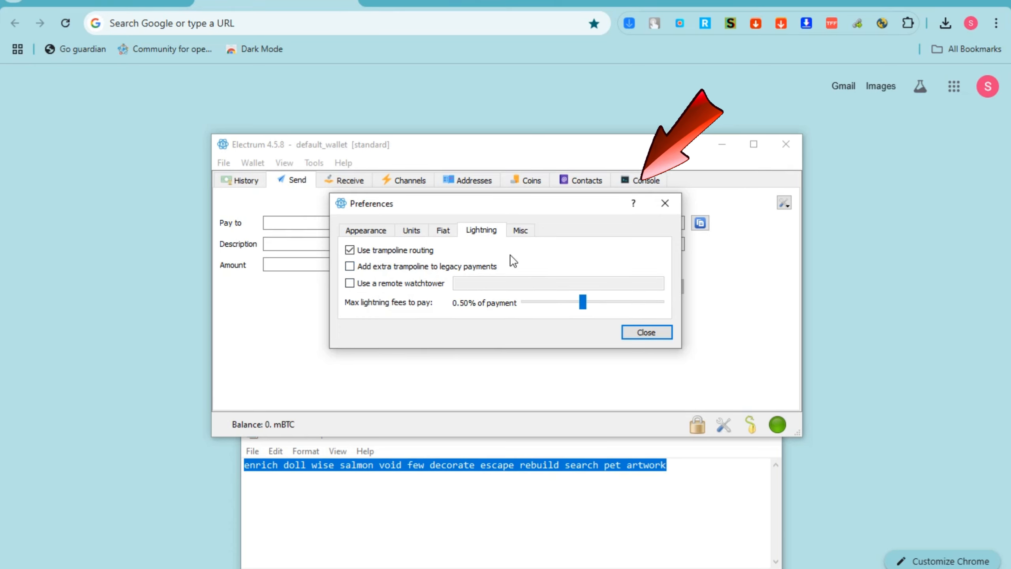
{"action": "left_click", "coordinate": [521, 231]}
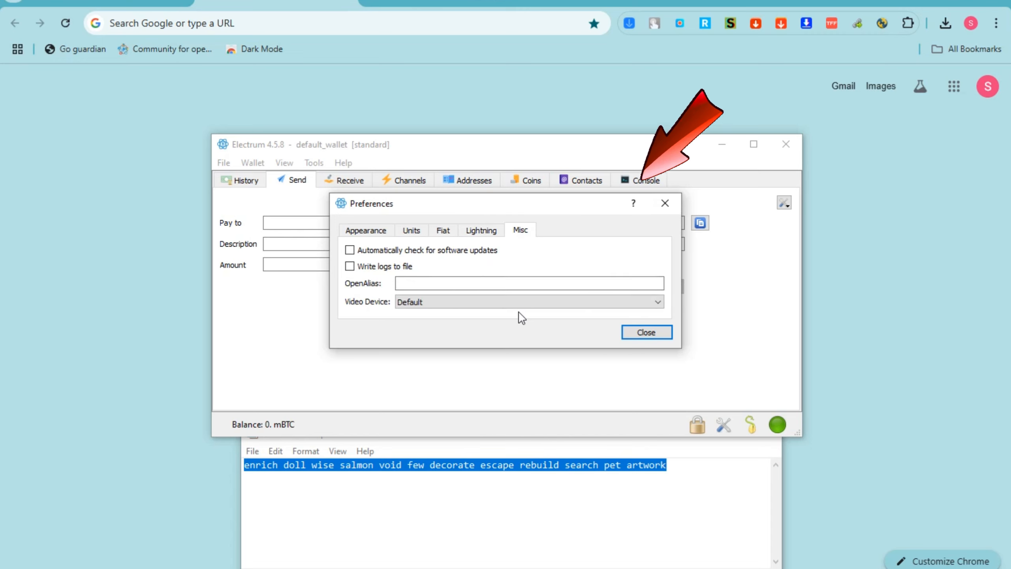
{"action": "left_click", "coordinate": [653, 331]}
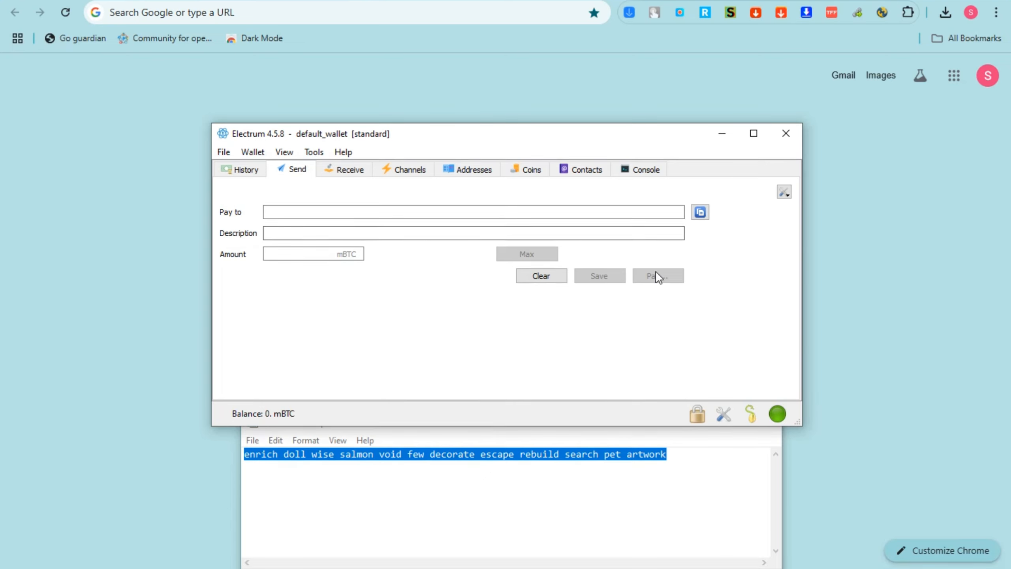
Via Receive and Channels, retry a new channel, dismiss the 2 mBTC funds error, then show Addresses.
{"action": "left_click", "coordinate": [343, 175]}
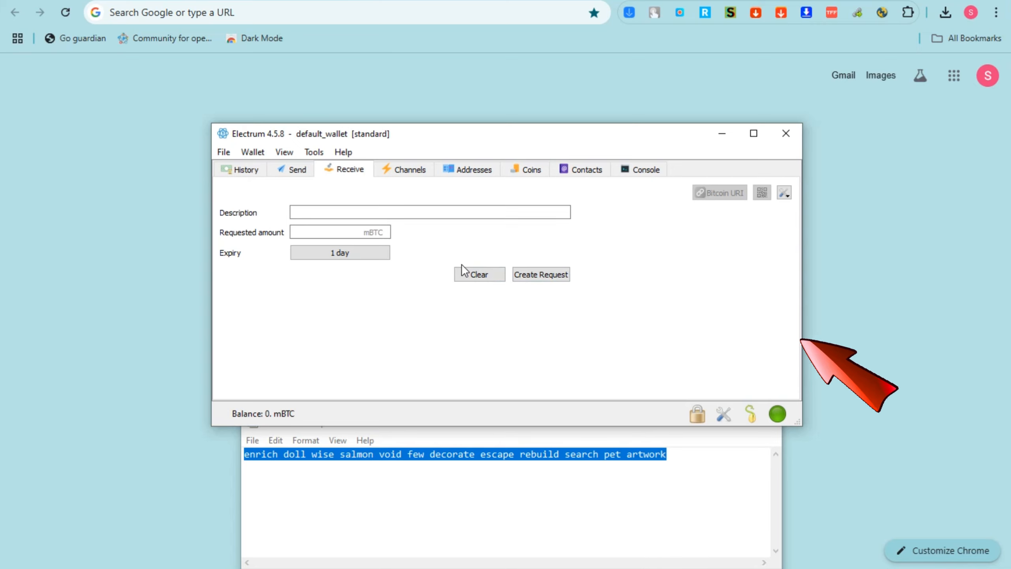
{"action": "left_click", "coordinate": [406, 172]}
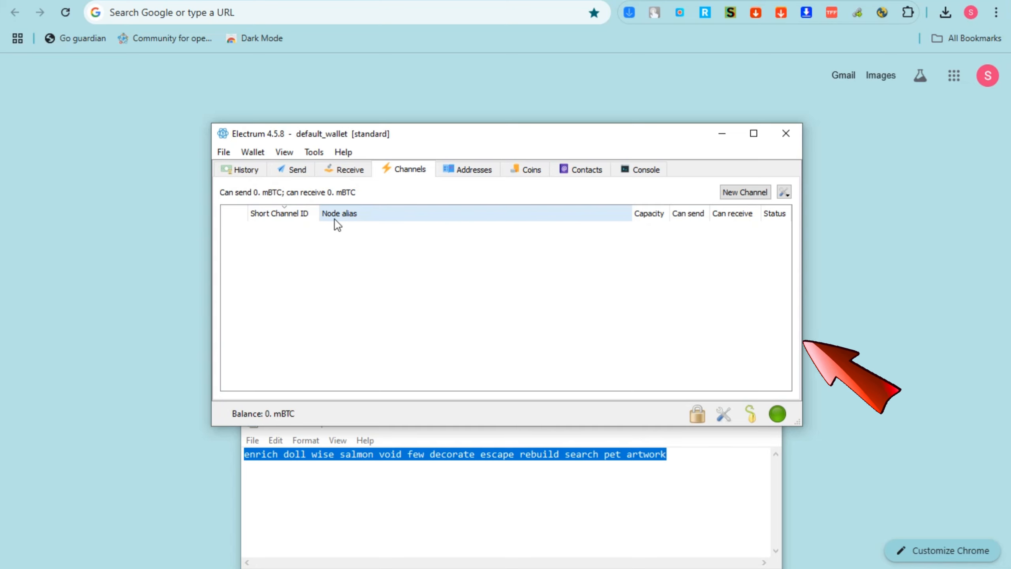
{"action": "left_click", "coordinate": [741, 193]}
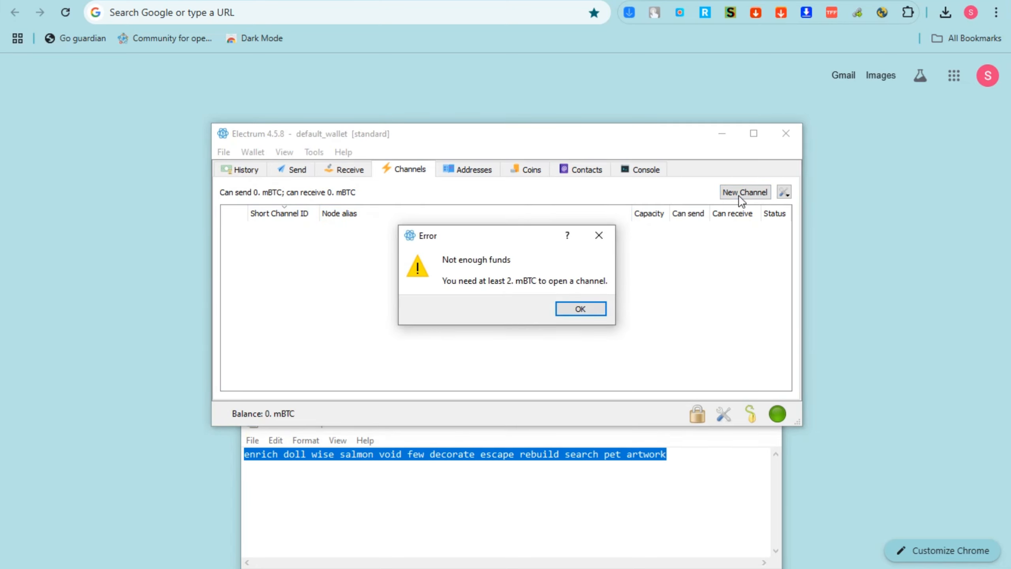
{"action": "left_click", "coordinate": [588, 310]}
{"action": "left_click", "coordinate": [466, 172]}
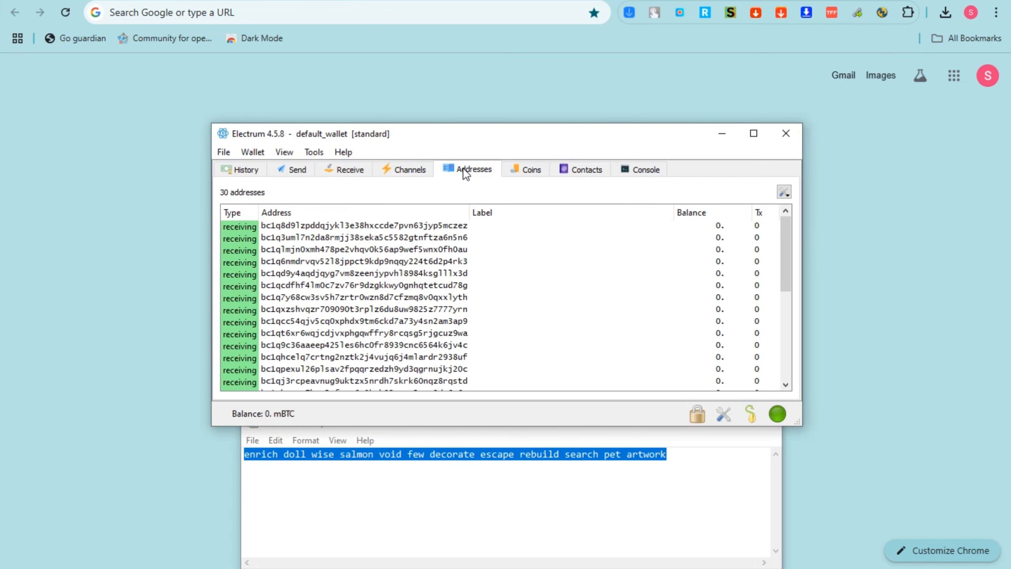